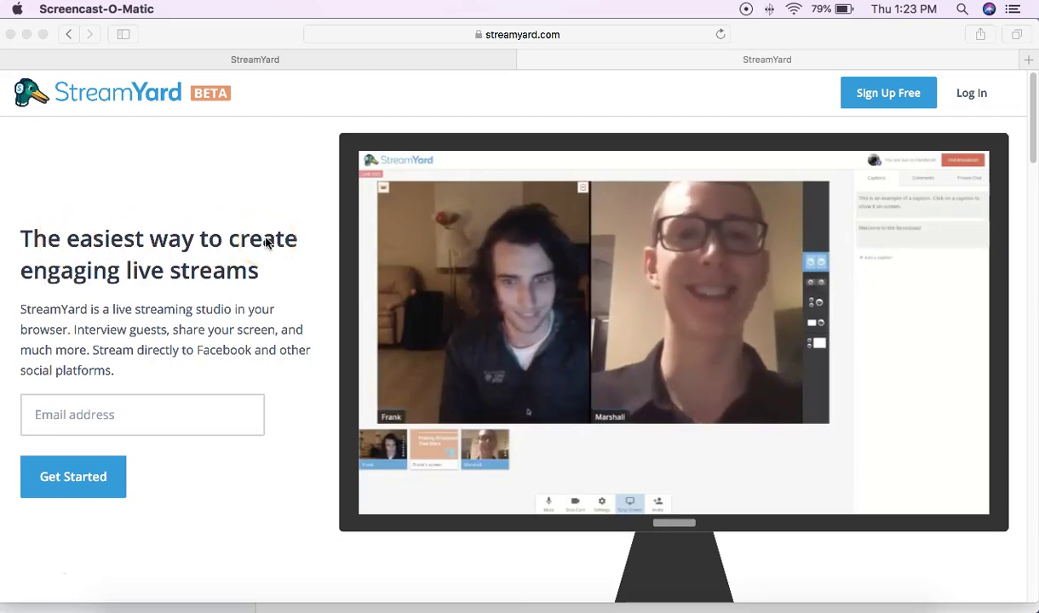
Switch to the StreamYard dashboard in Chrome and close the 'Overlays are here!' announcement.
scroll(281, 393, down, 10)
scroll(281, 393, down, 15)
scroll(281, 393, down, 5)
scroll(281, 393, up, 15)
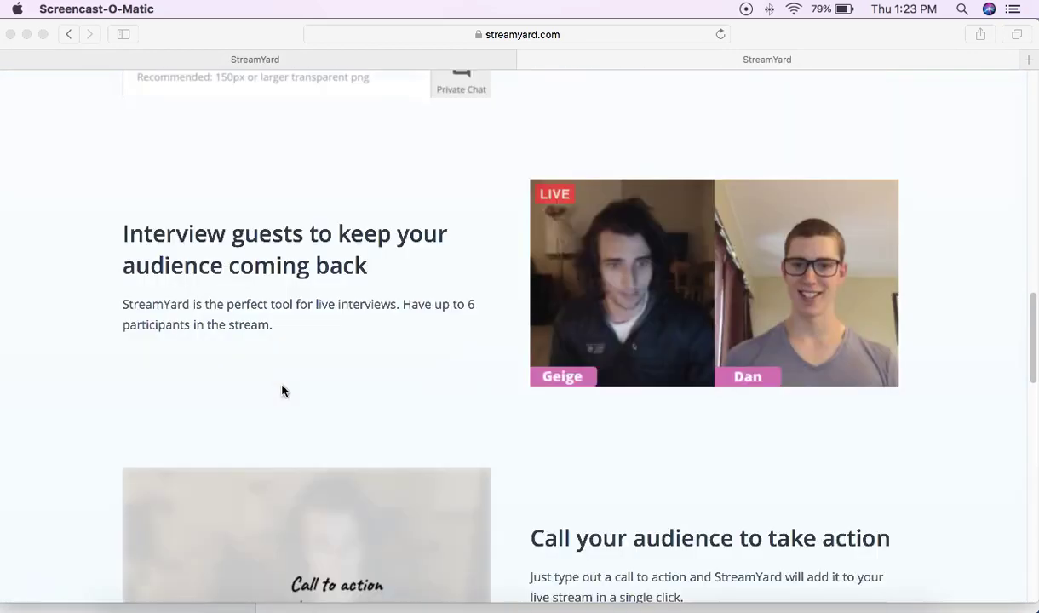
click(555, 607)
click(999, 113)
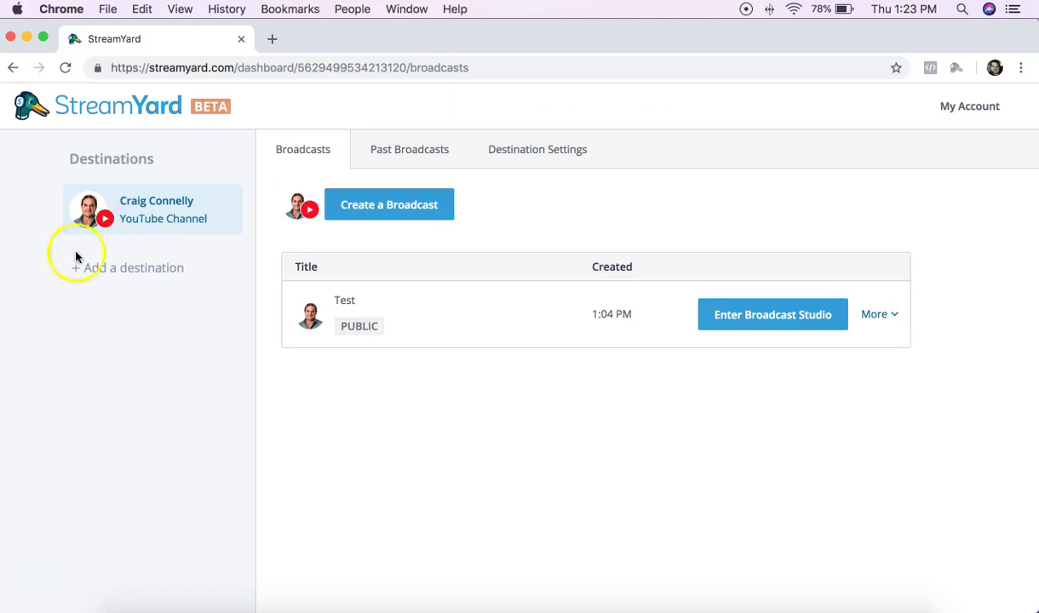
Check the destination options, then start a new broadcast titled 'Test'.
click(121, 268)
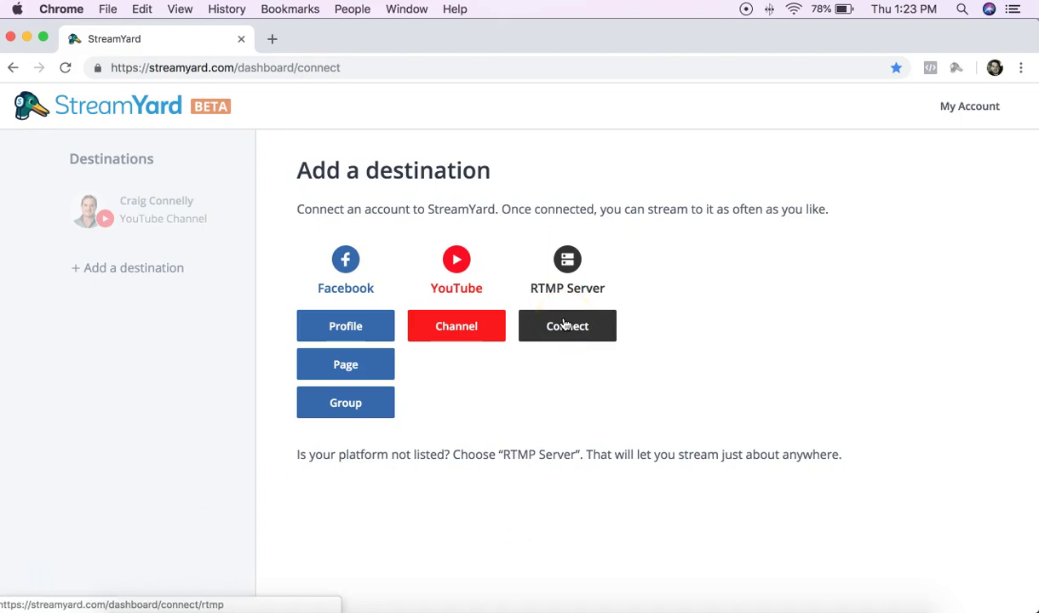
click(156, 219)
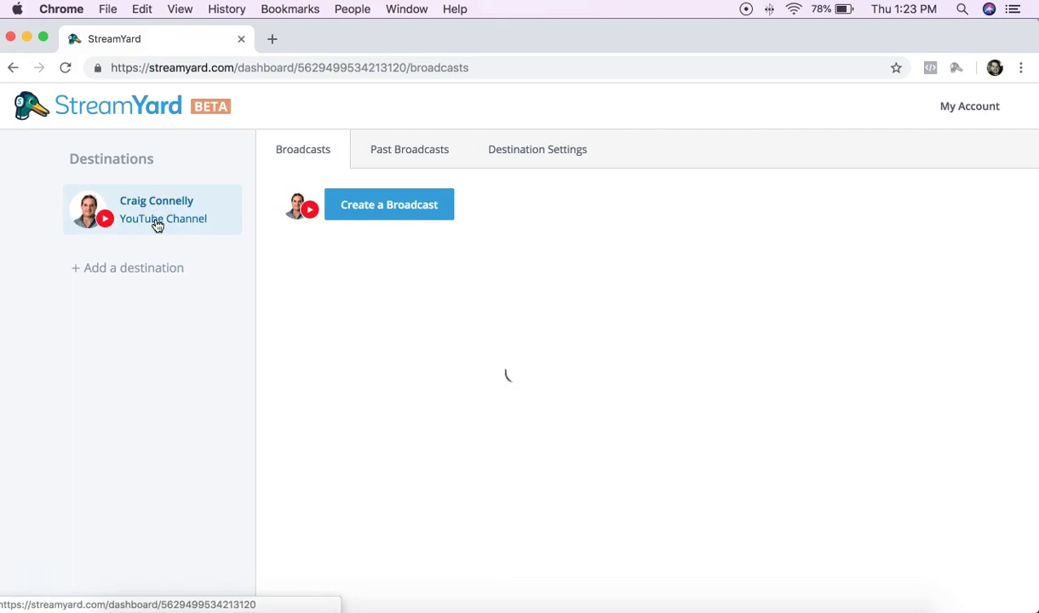
click(422, 213)
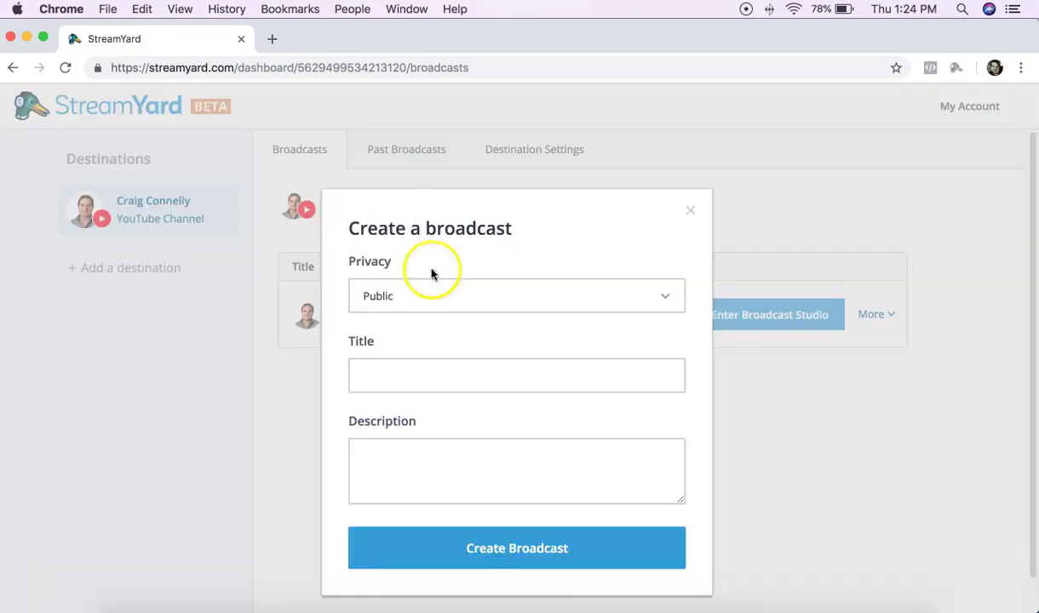
click(433, 372)
text(Test)
Add the description 'Tes', create the broadcast, and enter its studio.
click(421, 470)
text(Tes)
click(475, 540)
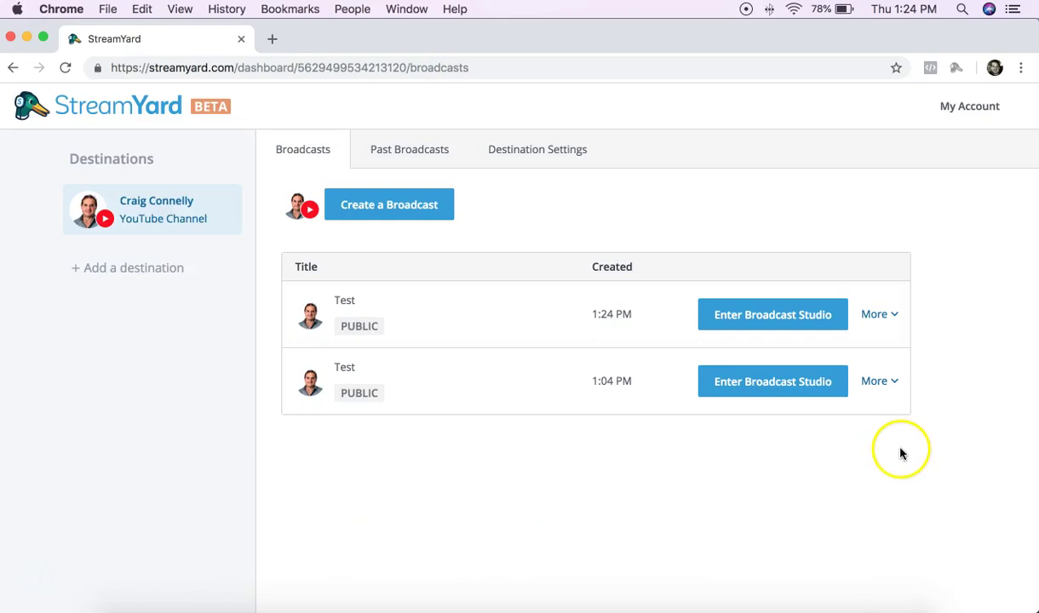
click(788, 319)
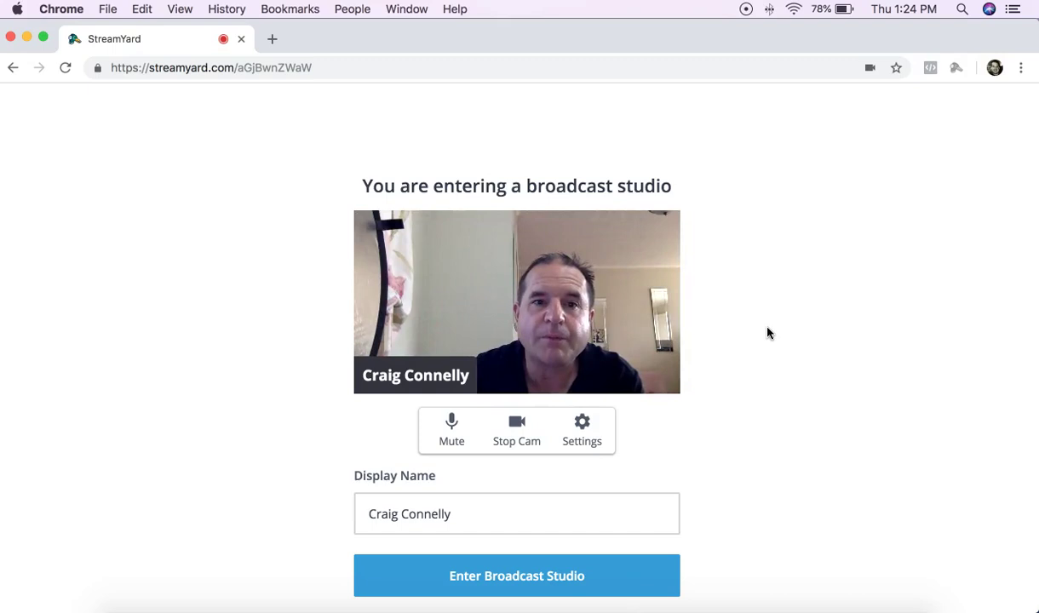
Retype the surname in the display name field and enter the broadcast studio.
click(758, 353)
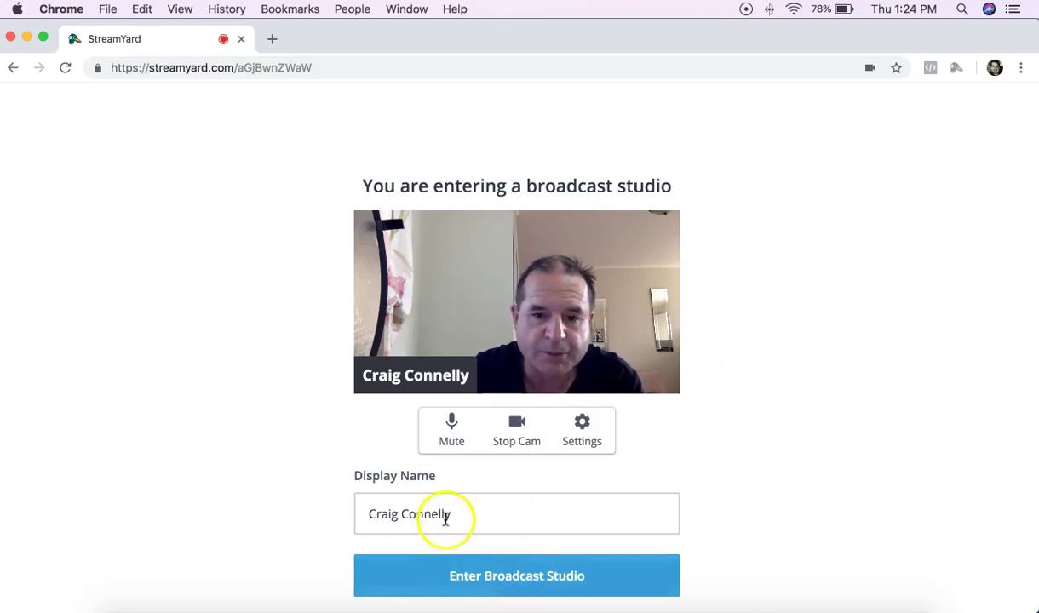
drag(457, 514, 401, 514)
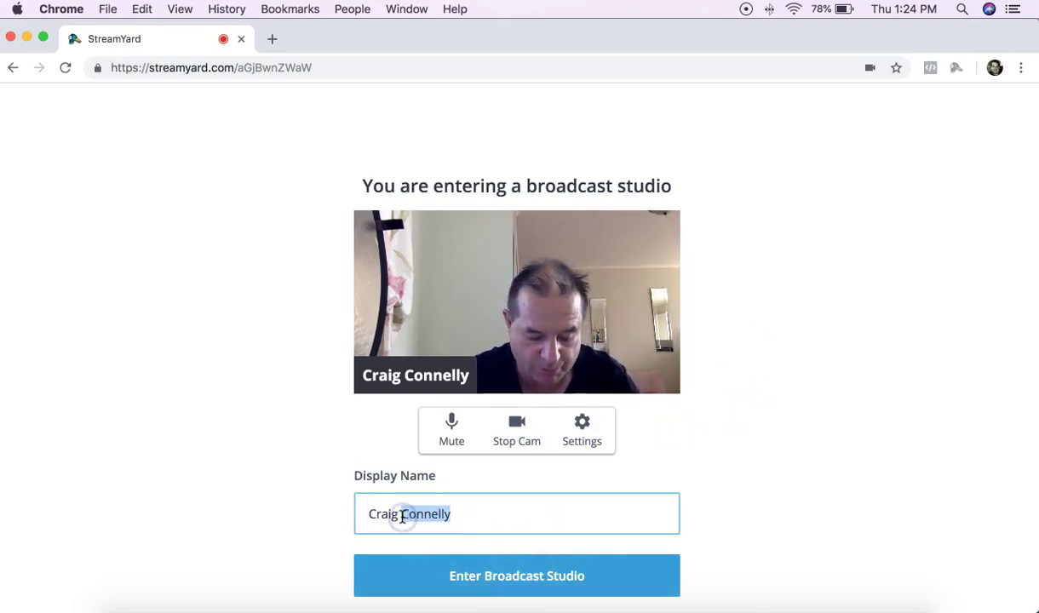
key(BackSpace)
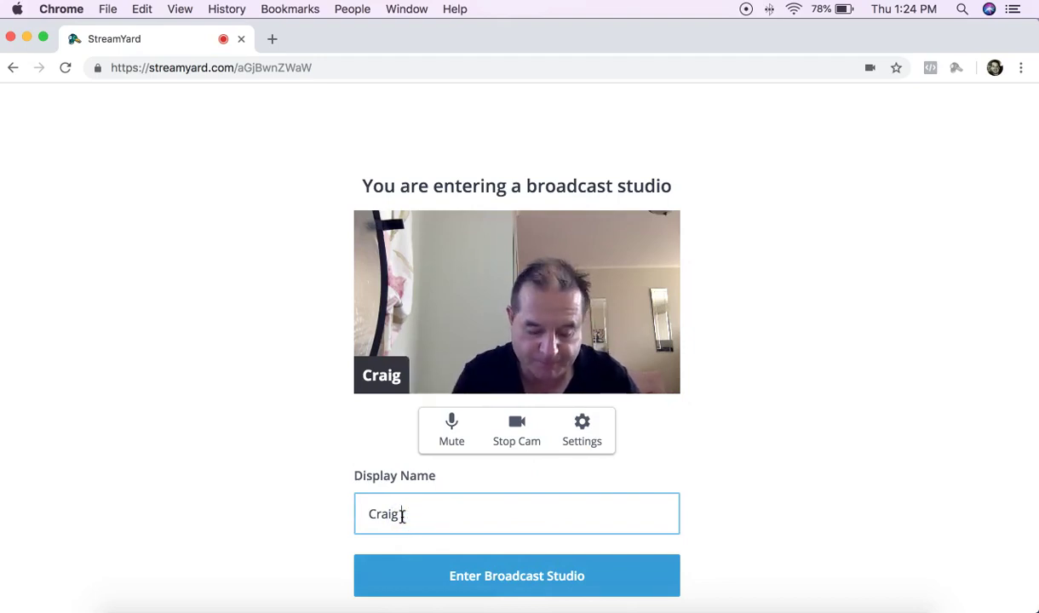
text(Connelly)
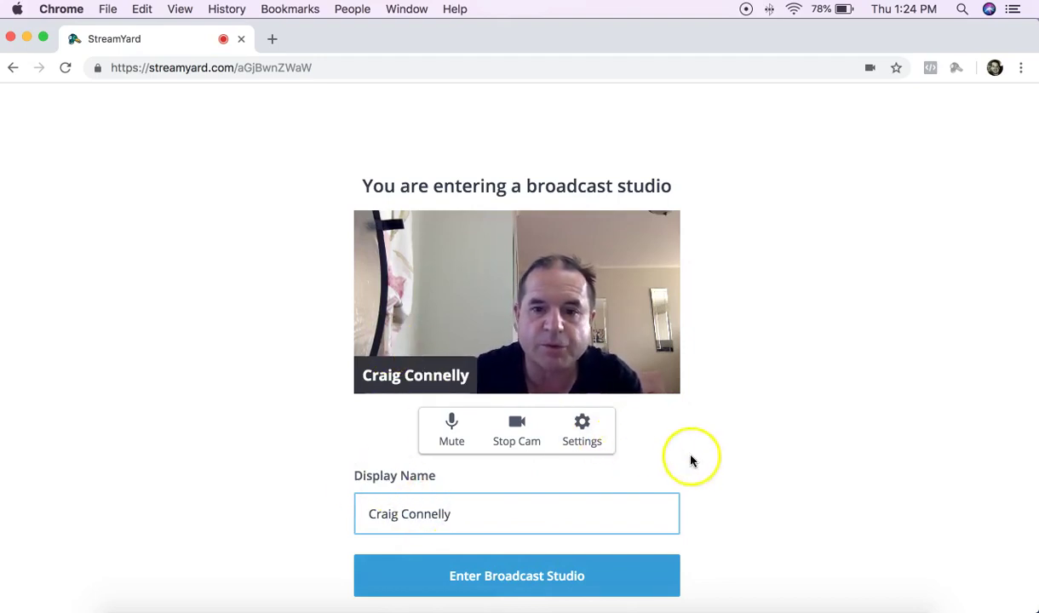
click(551, 576)
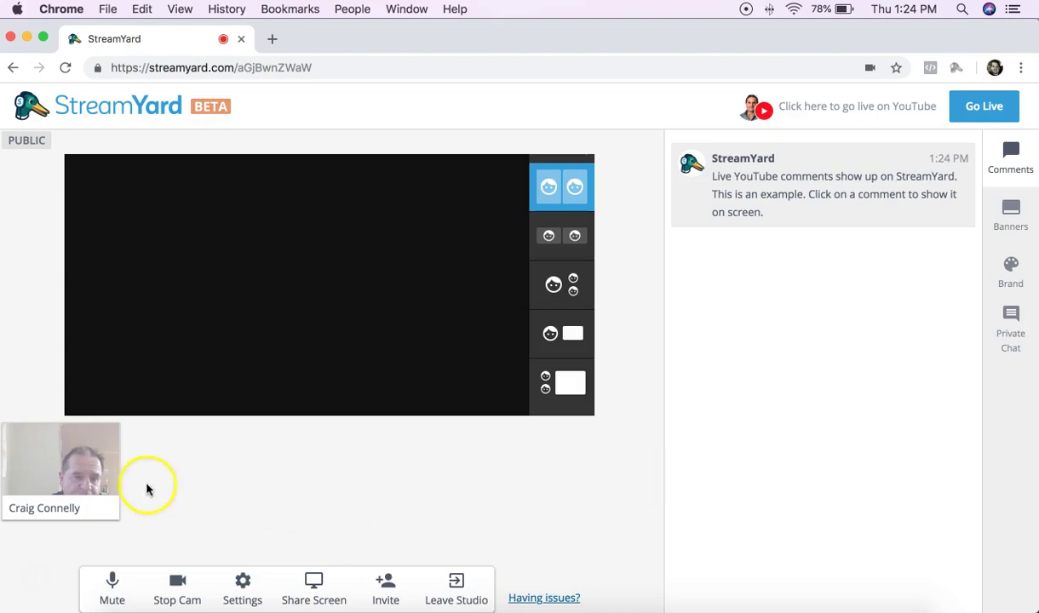
Add the host camera tile to the stream, toggling it off and back on.
click(78, 467)
click(64, 465)
click(64, 466)
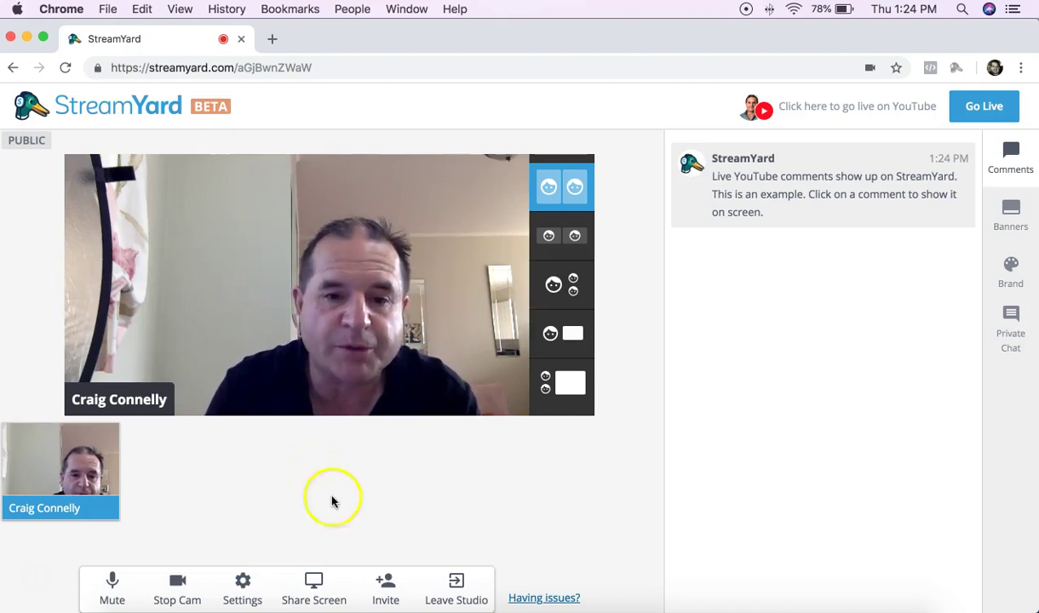
Open the guest invite, then close the Gmail draft and the Share link dialog.
click(385, 582)
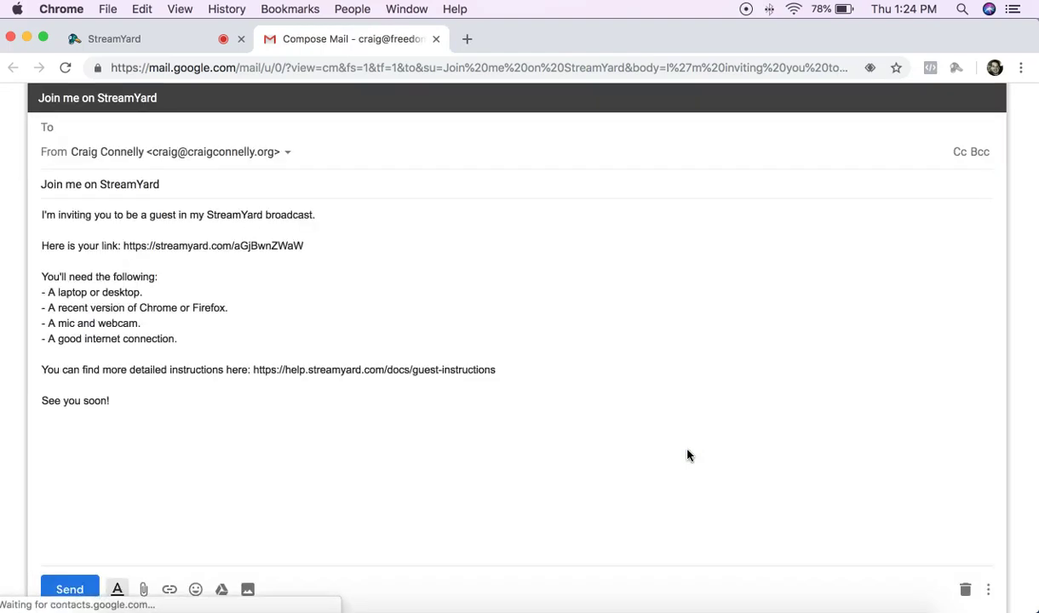
click(435, 39)
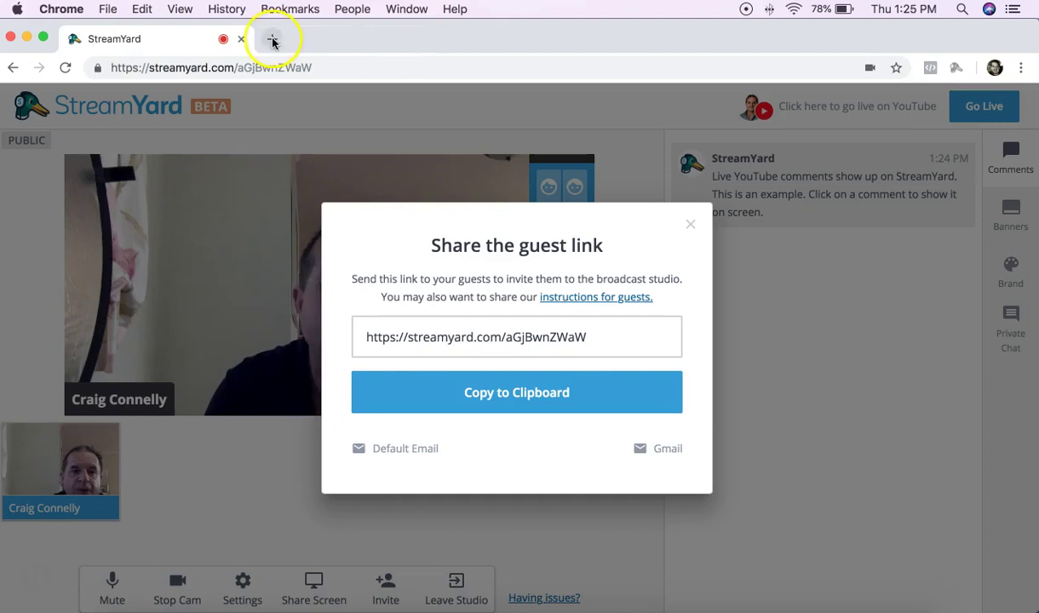
click(690, 225)
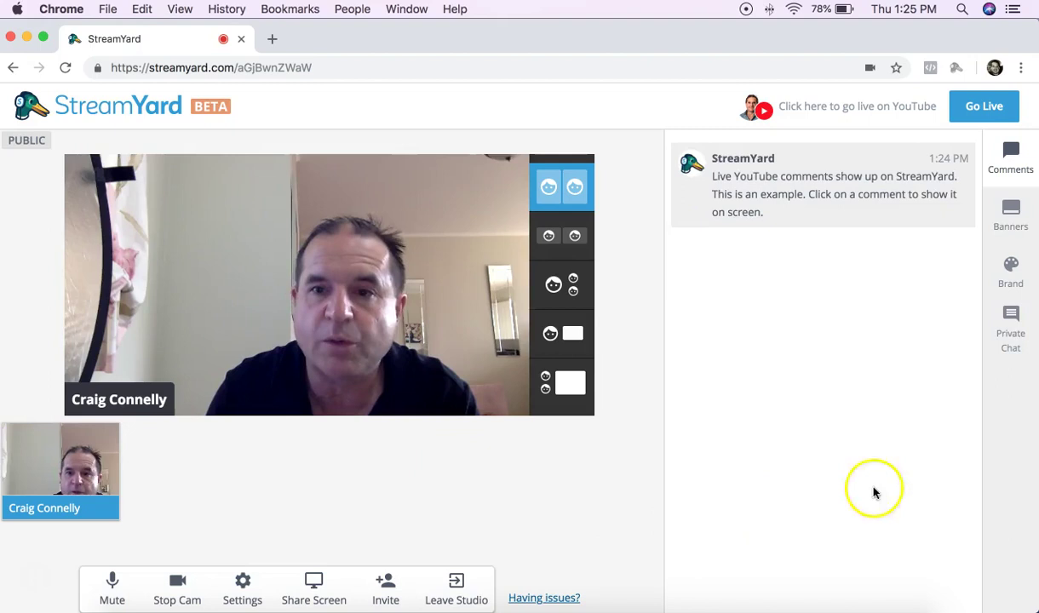
Show the example comment on the video, then hide it.
mouse_move(798, 186)
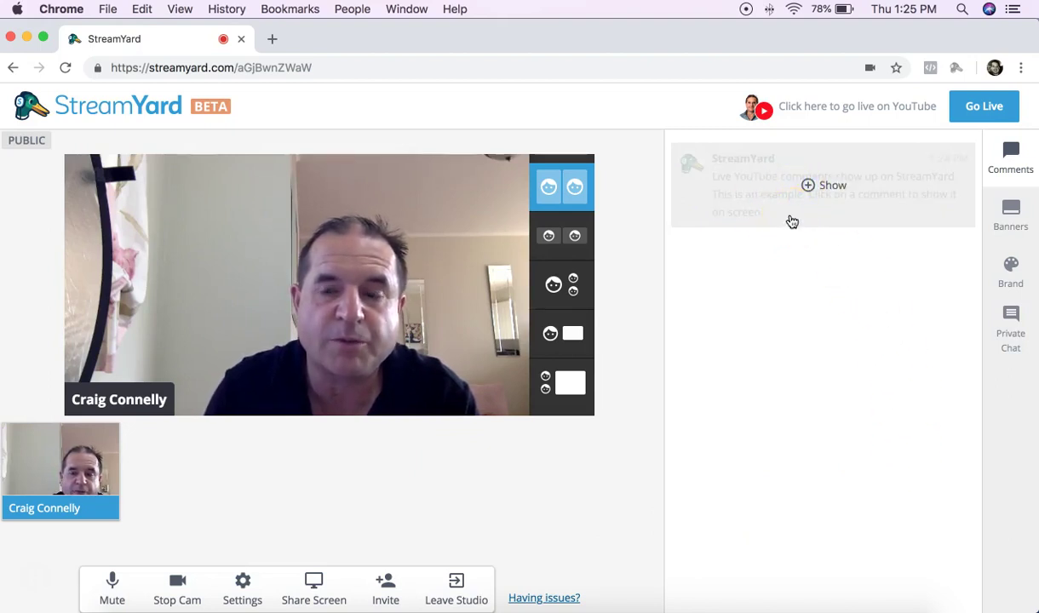
click(842, 212)
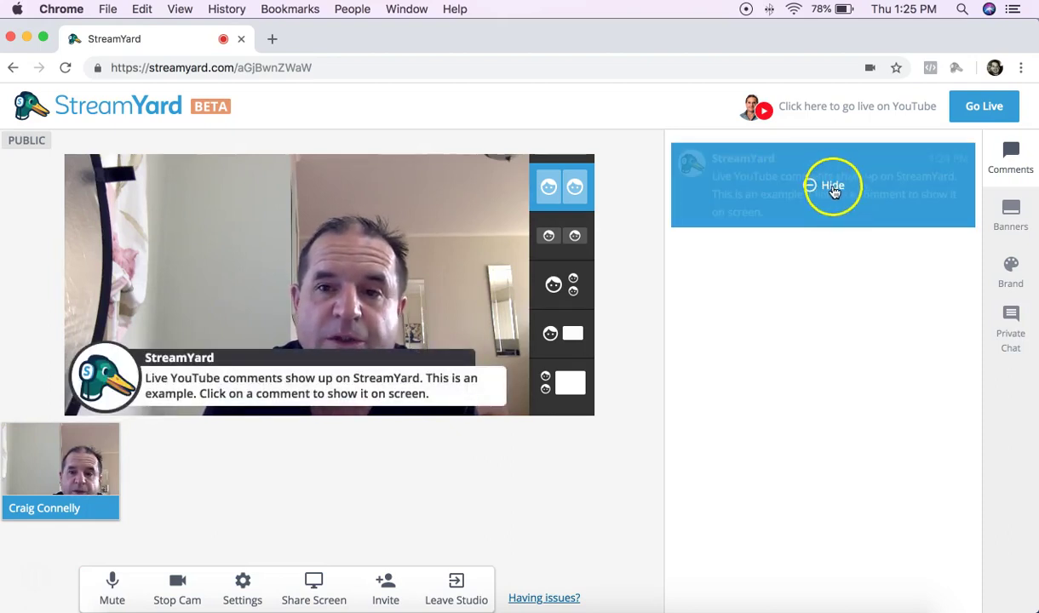
click(834, 187)
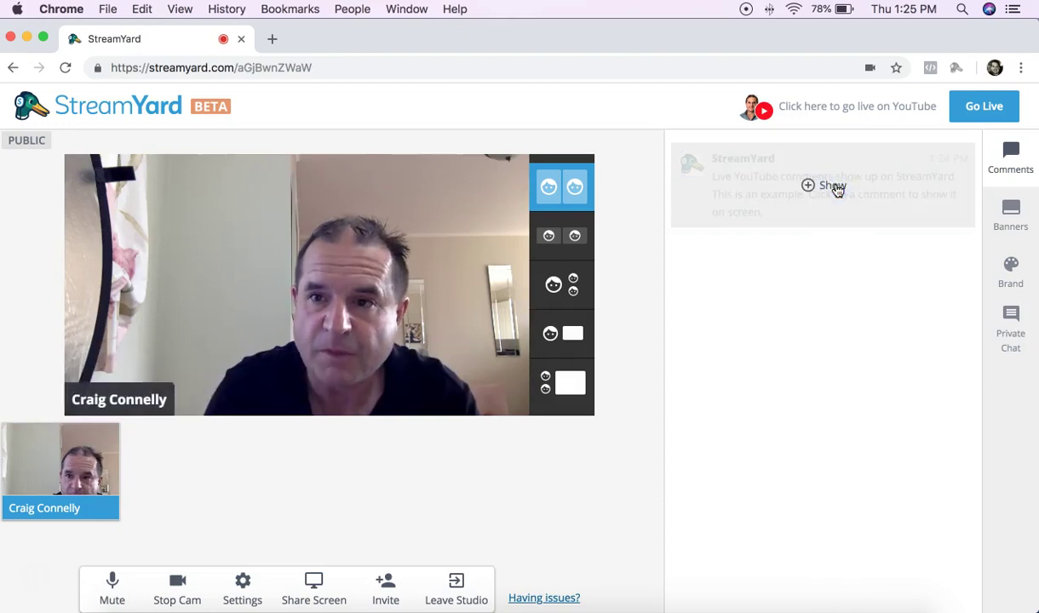
Send the message ',kdqwjh' in the Private Chat to everyone in the studio.
click(996, 162)
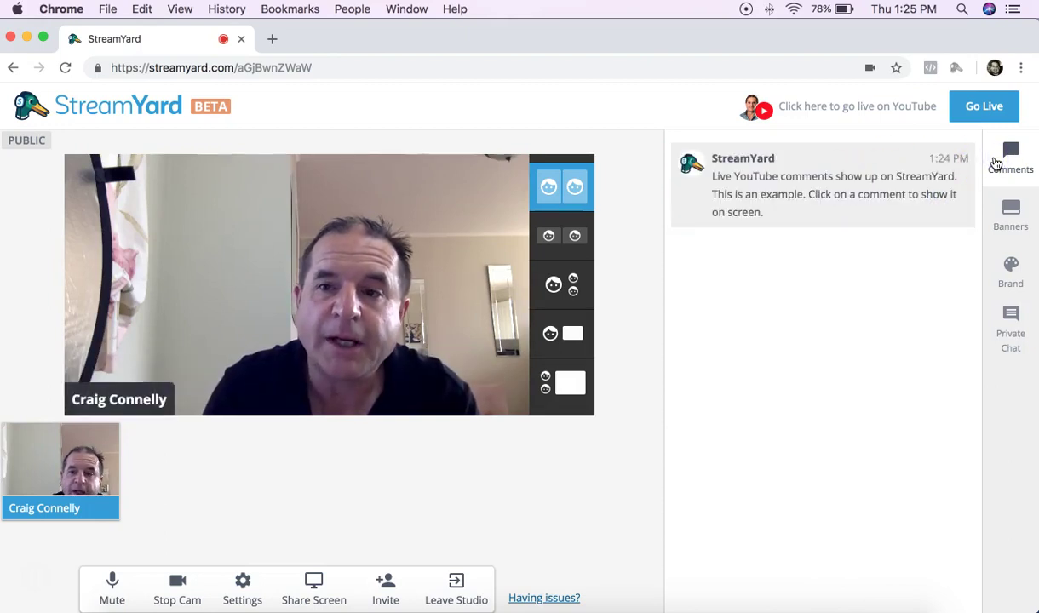
click(1014, 229)
click(1012, 328)
click(771, 546)
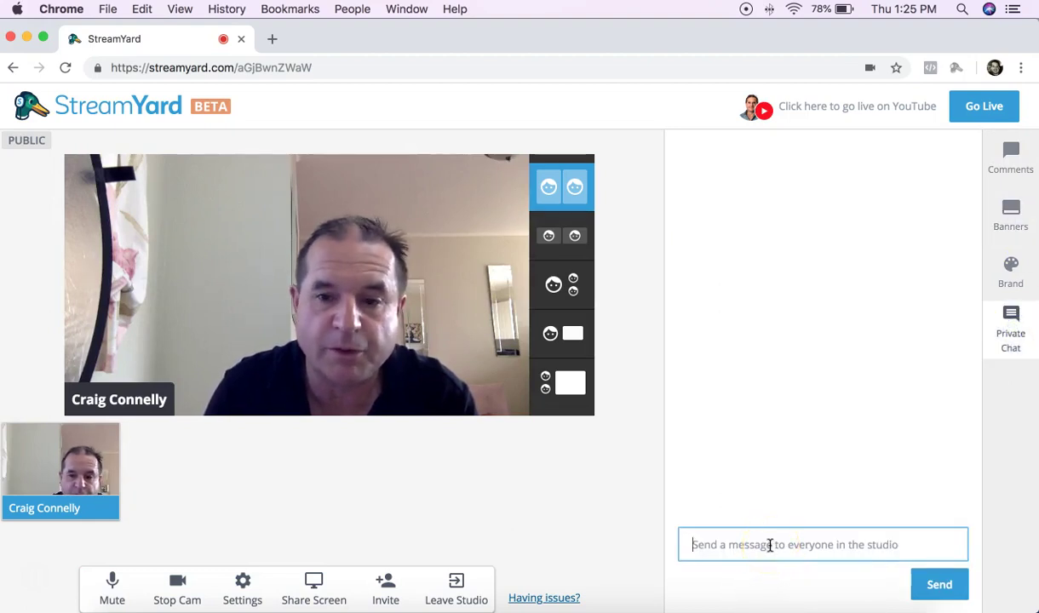
text(,kdqwjh)
click(921, 586)
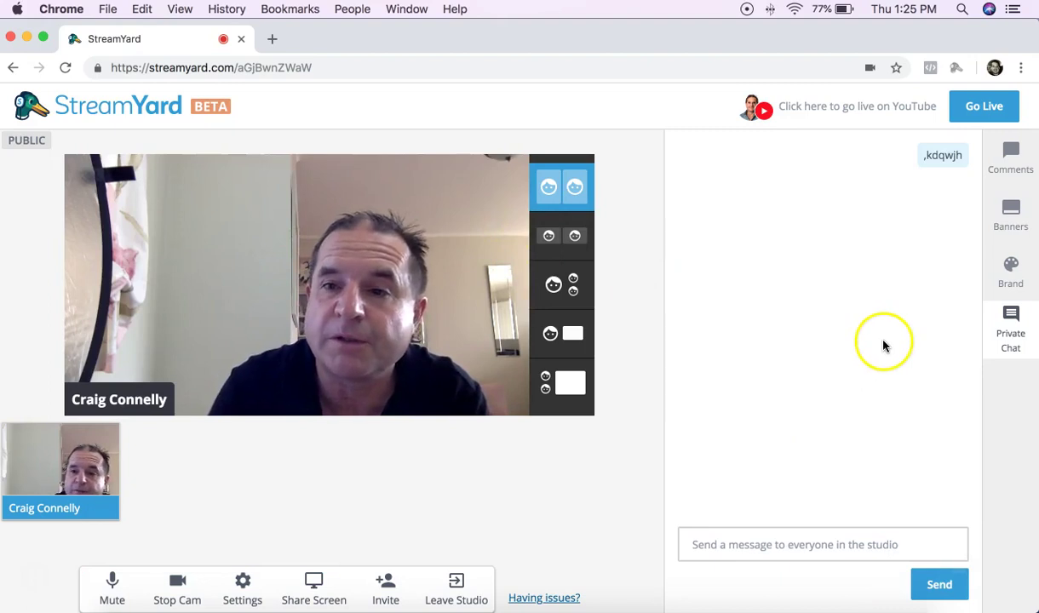
Show the example banner on the video, then hide it again.
click(997, 213)
click(882, 184)
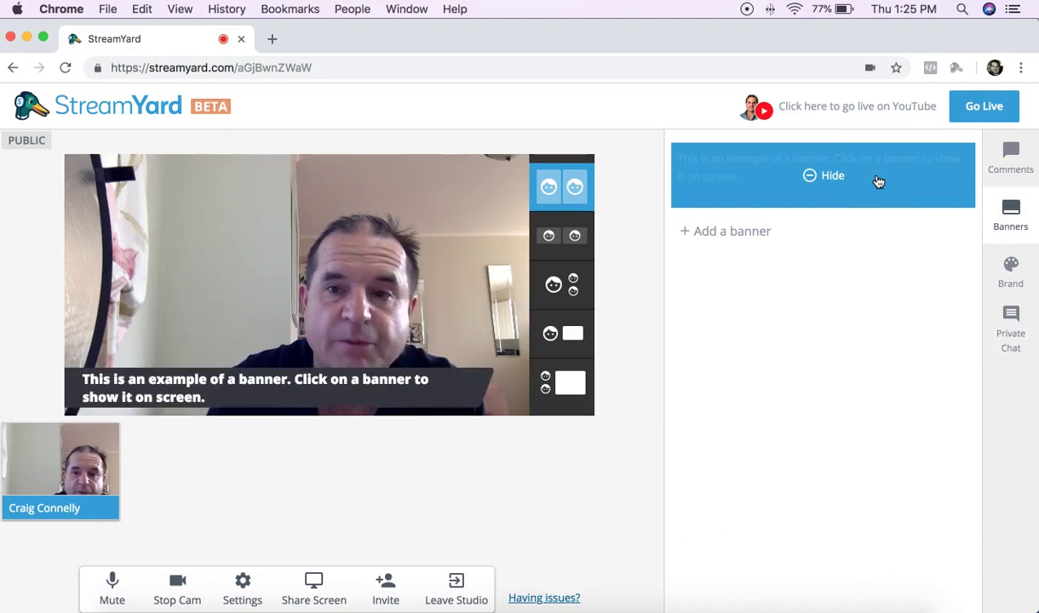
click(875, 181)
Add a banner 'mnZVkjhagdkafhk', show and hide it, then delete it.
click(765, 235)
text(mnZVkjhagdkafhk)
click(928, 275)
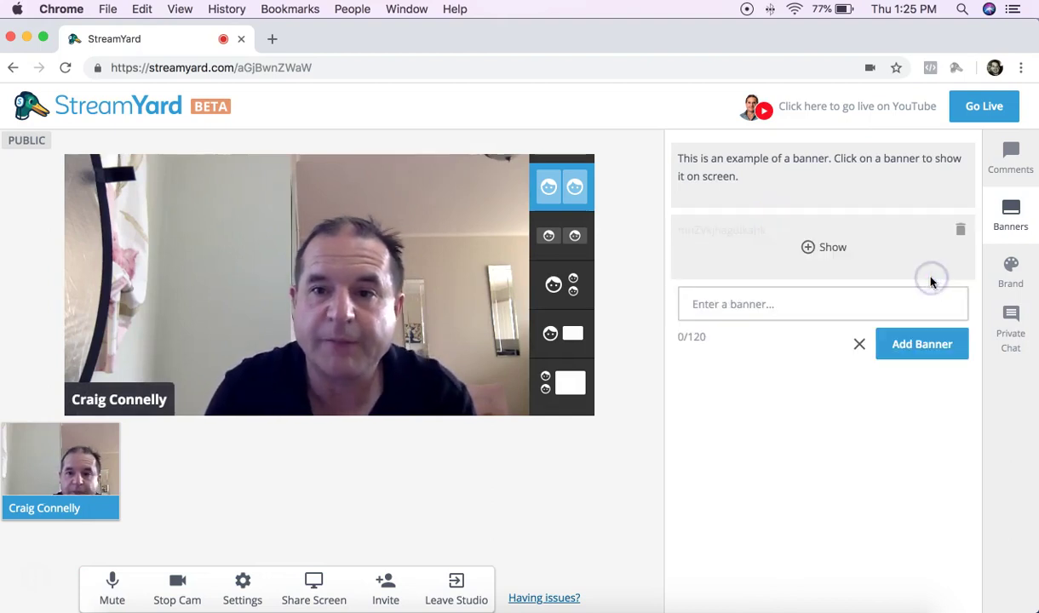
click(847, 256)
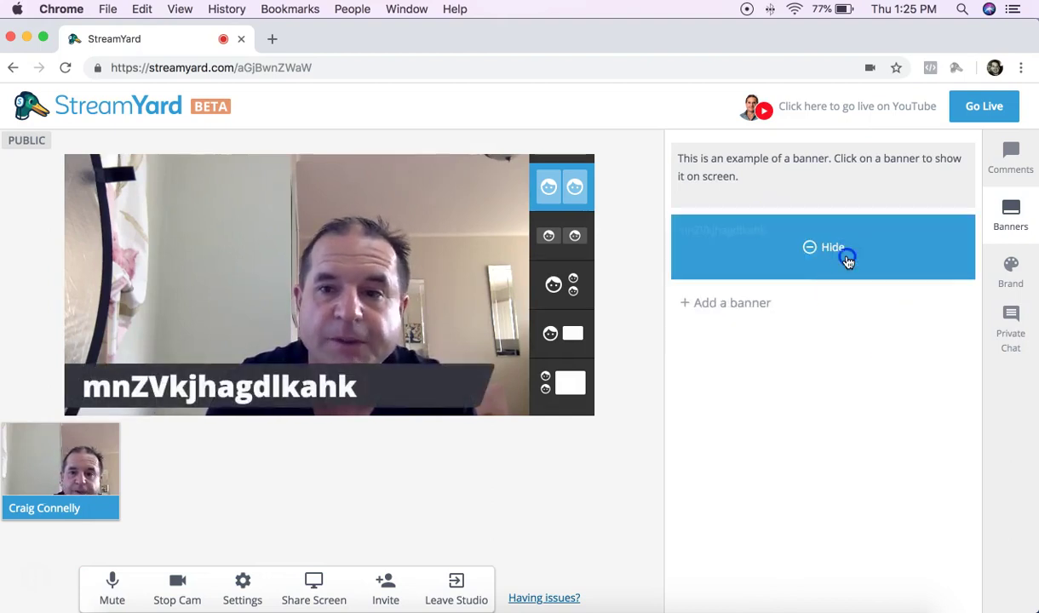
click(847, 261)
click(951, 232)
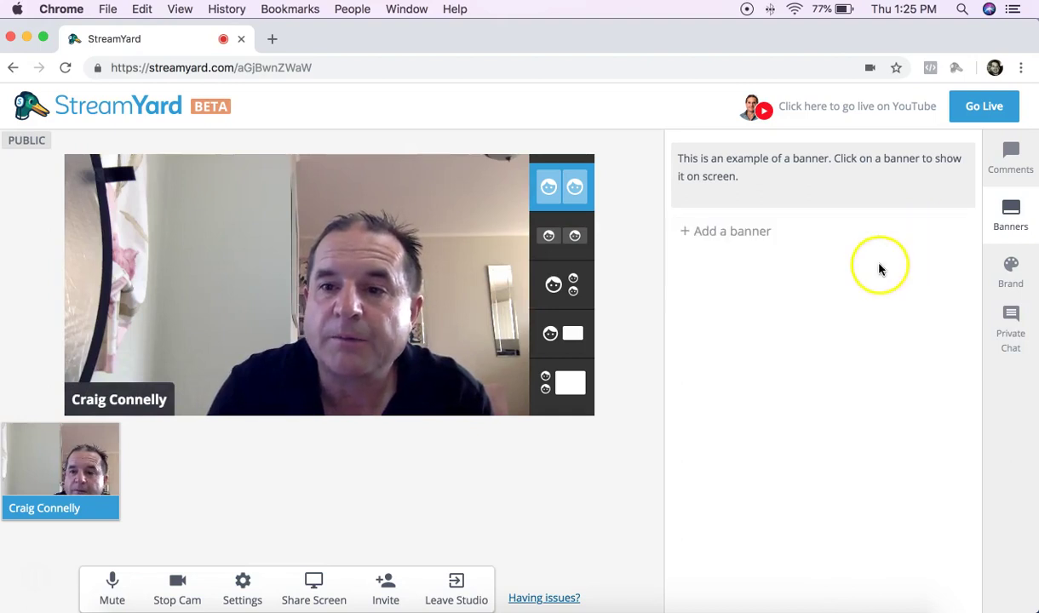
In the Brand panel, show the 'Powered by StreamYard' logo on video, then hide it.
click(1012, 274)
mouse_move(697, 296)
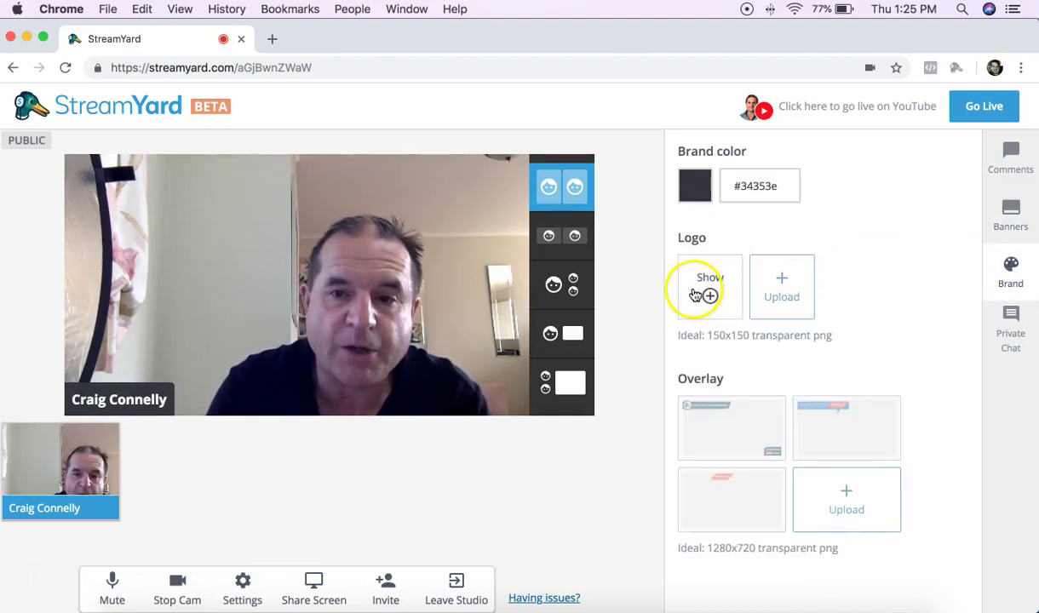
click(709, 296)
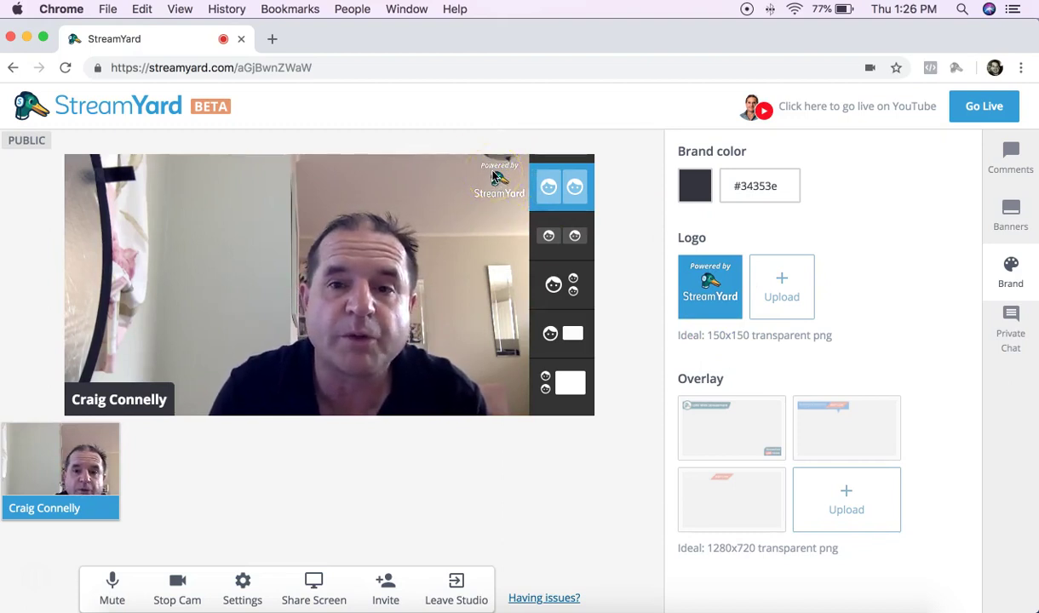
click(707, 290)
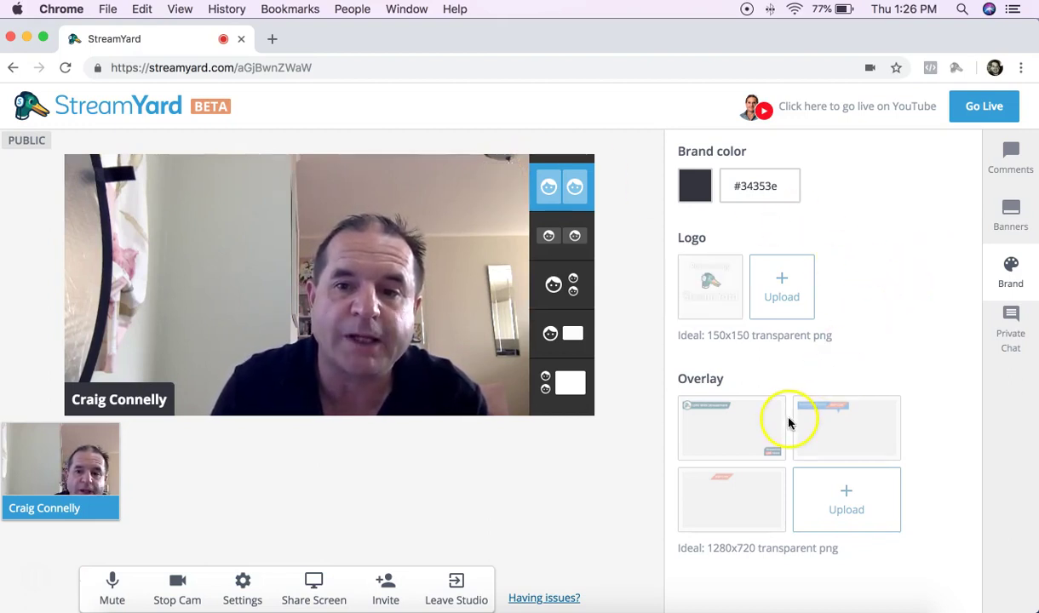
Preview several overlay designs on the camera video, then remove the active overlay.
click(753, 432)
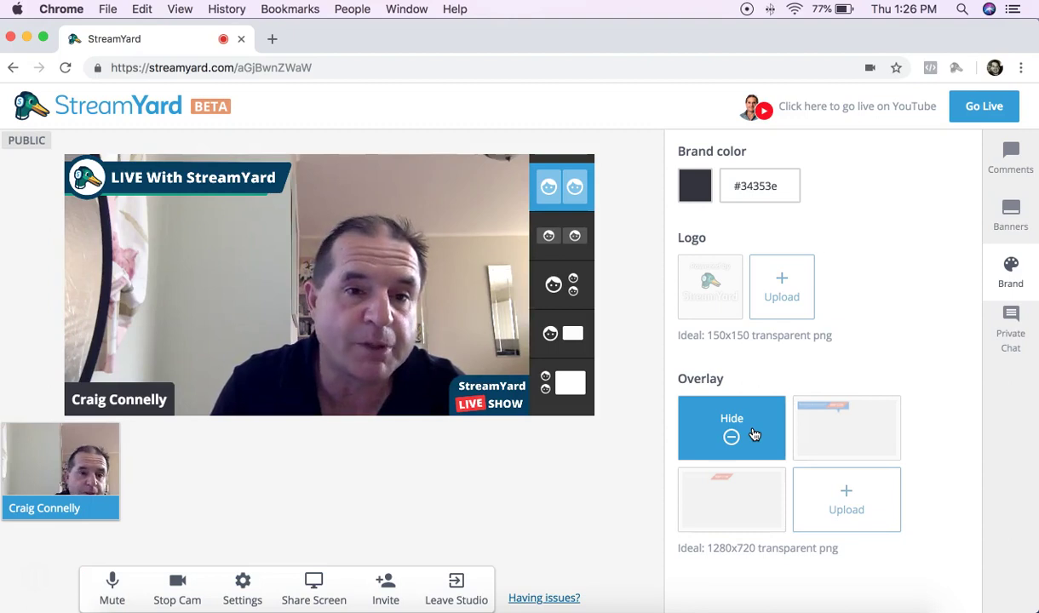
click(753, 435)
click(824, 433)
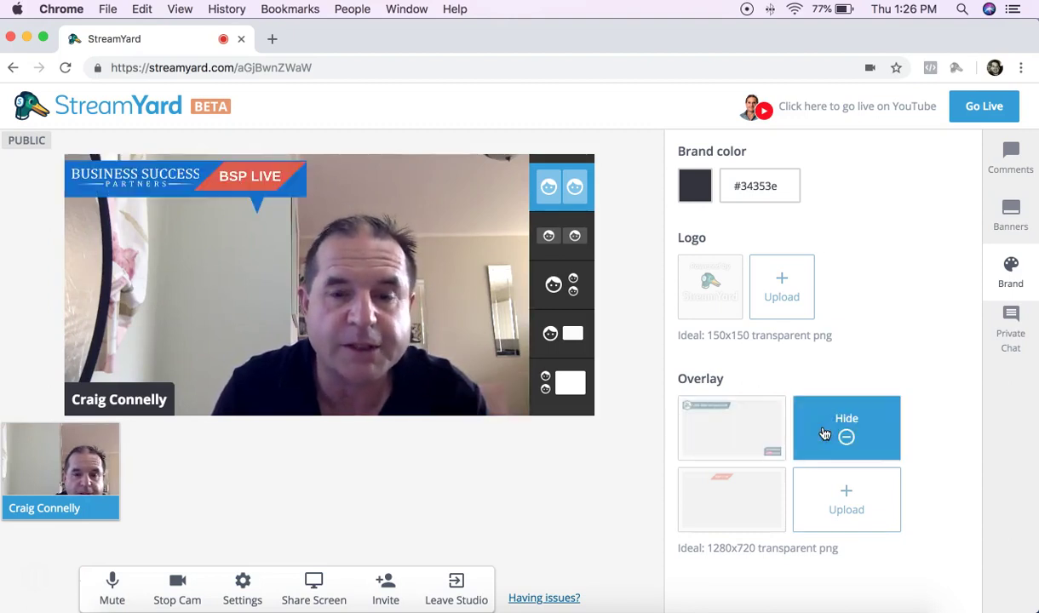
click(777, 491)
click(756, 500)
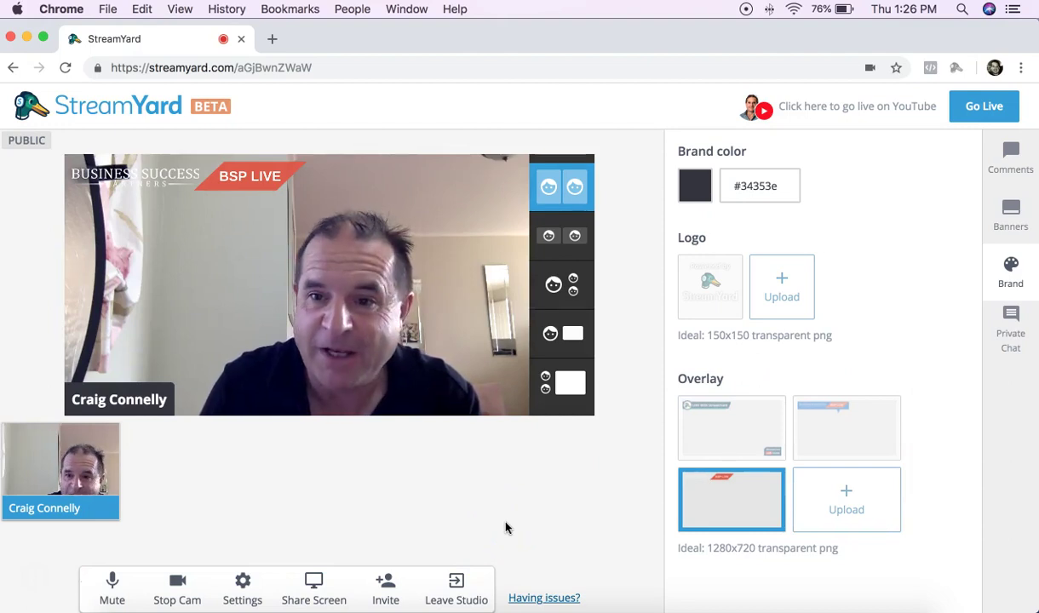
click(733, 515)
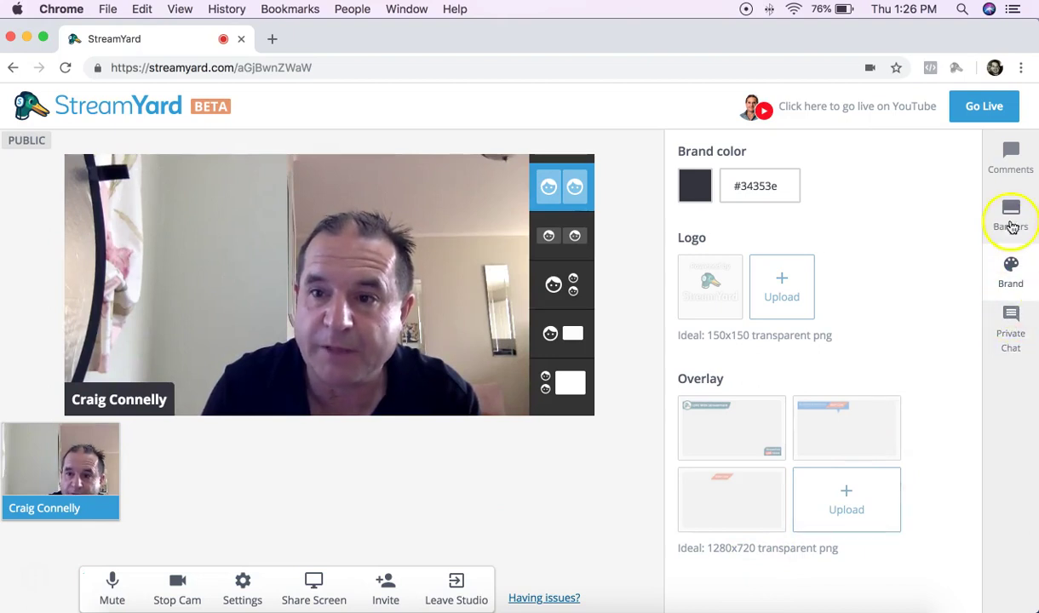
click(328, 600)
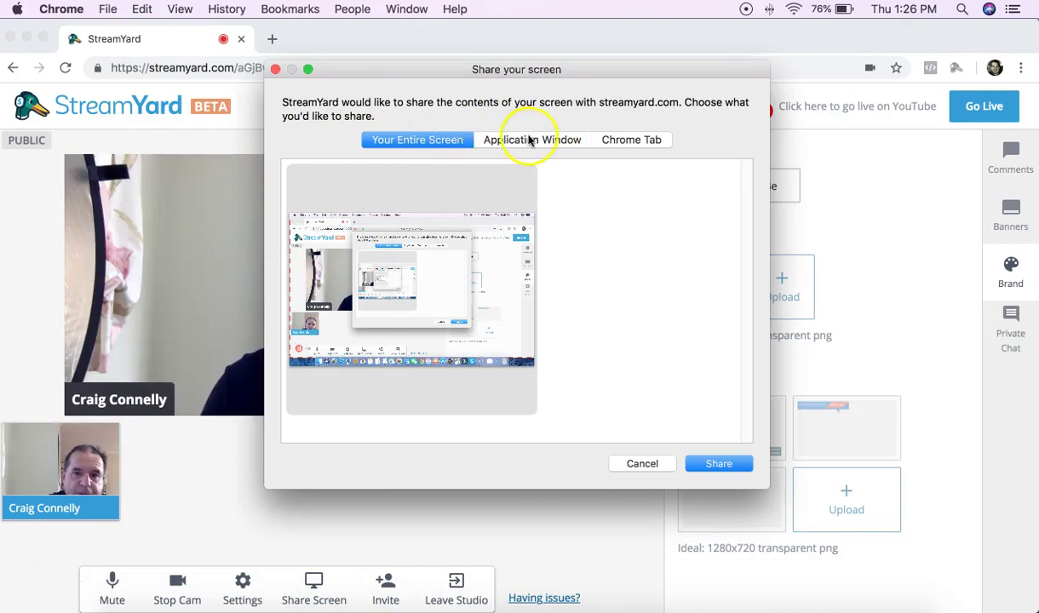
click(539, 143)
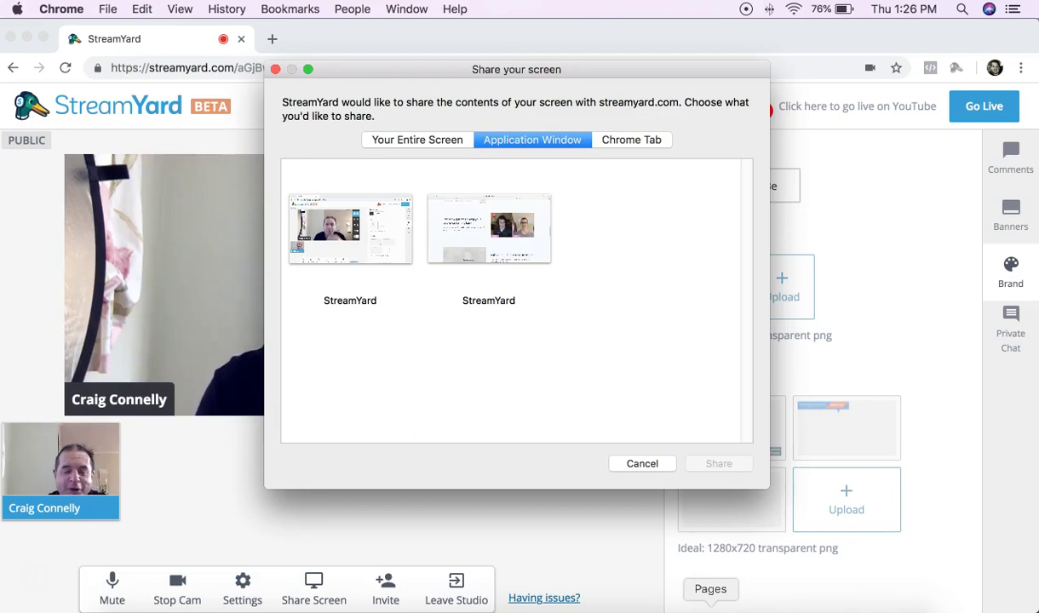
click(630, 140)
click(633, 465)
Open google.com in a new Chrome tab.
click(273, 38)
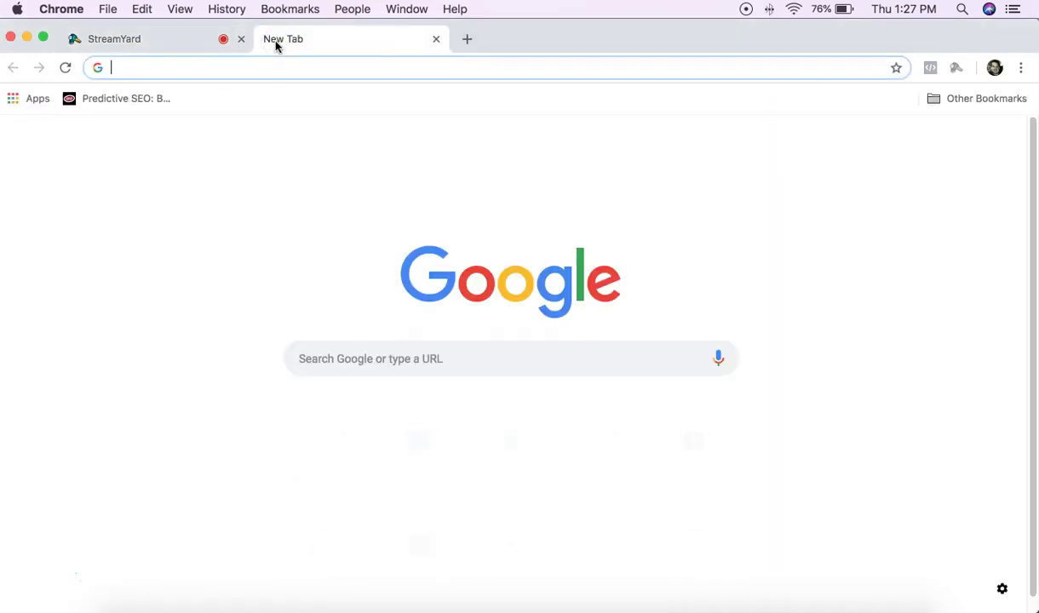
text(google)
key(Return)
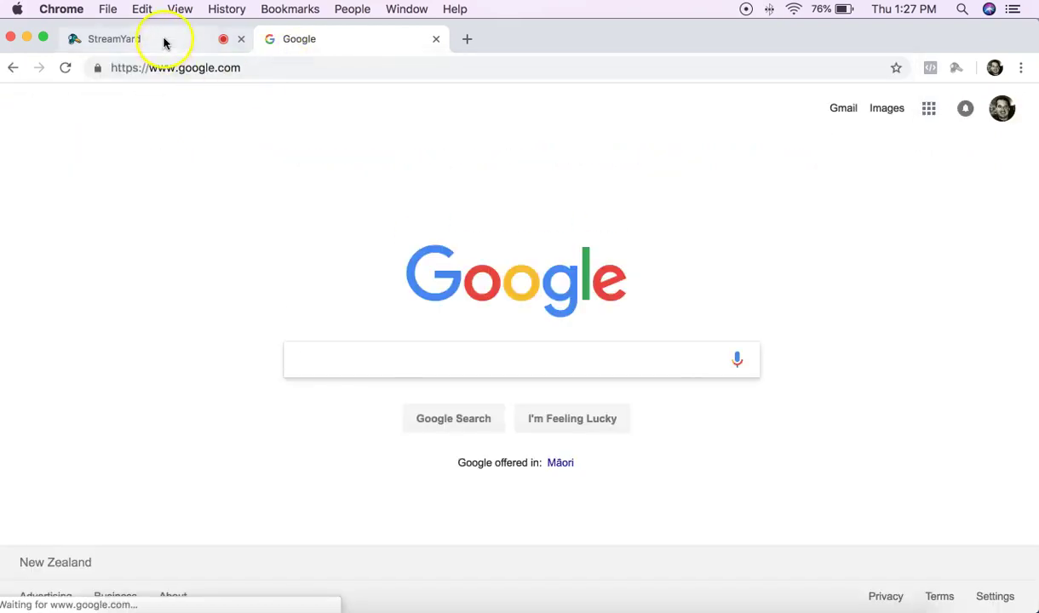
Share the Google Chrome tab into the StreamYard studio via Share Screen.
click(165, 40)
click(309, 588)
click(626, 140)
click(329, 186)
click(718, 461)
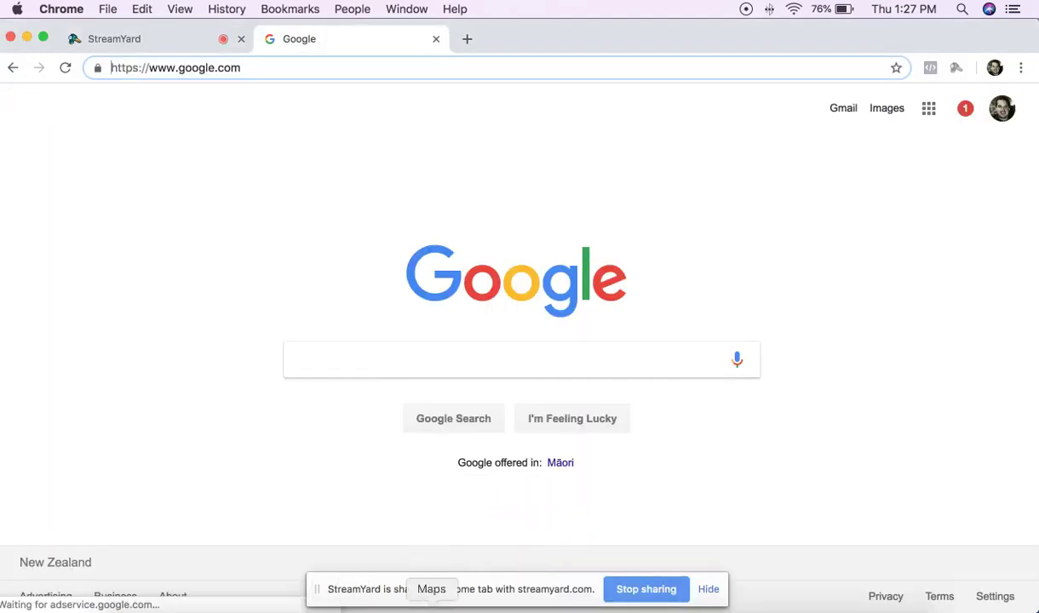
click(170, 39)
mouse_move(220, 487)
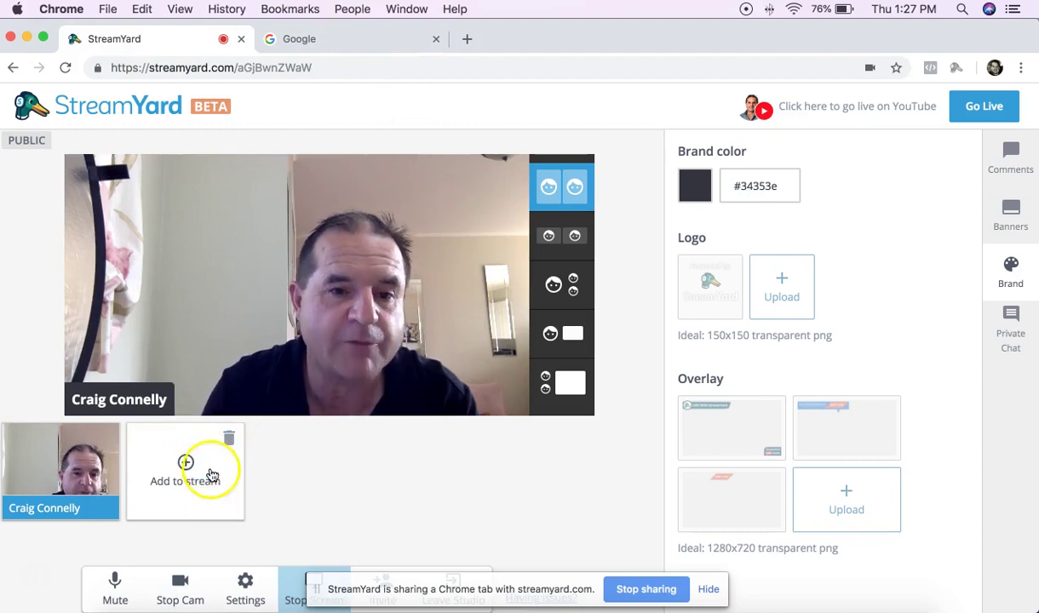
Put the Google tab on stage, try camera-large and screen-large layouts, then remove it and stop sharing.
click(207, 466)
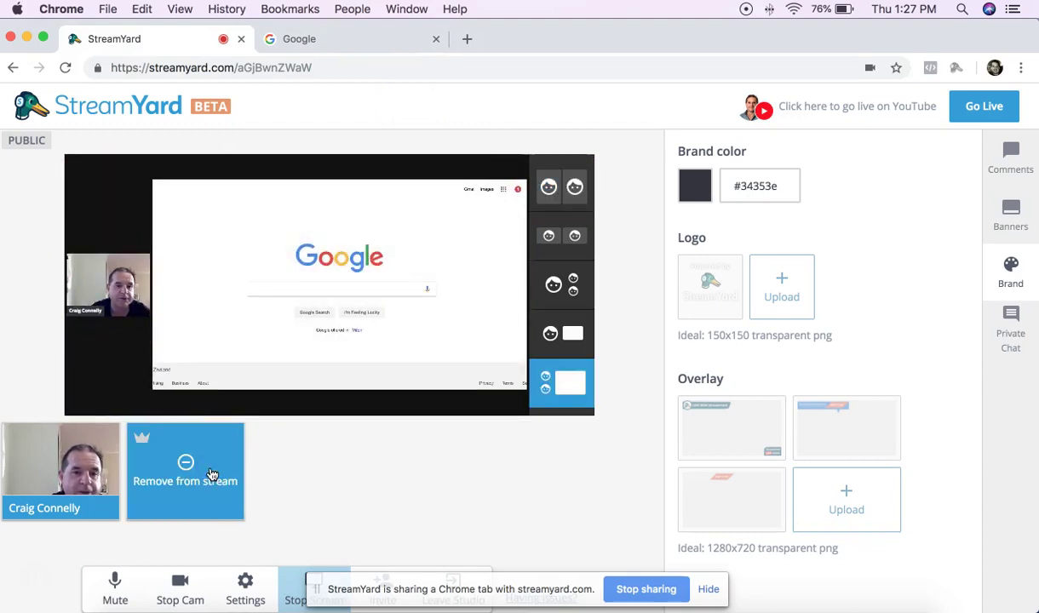
click(560, 335)
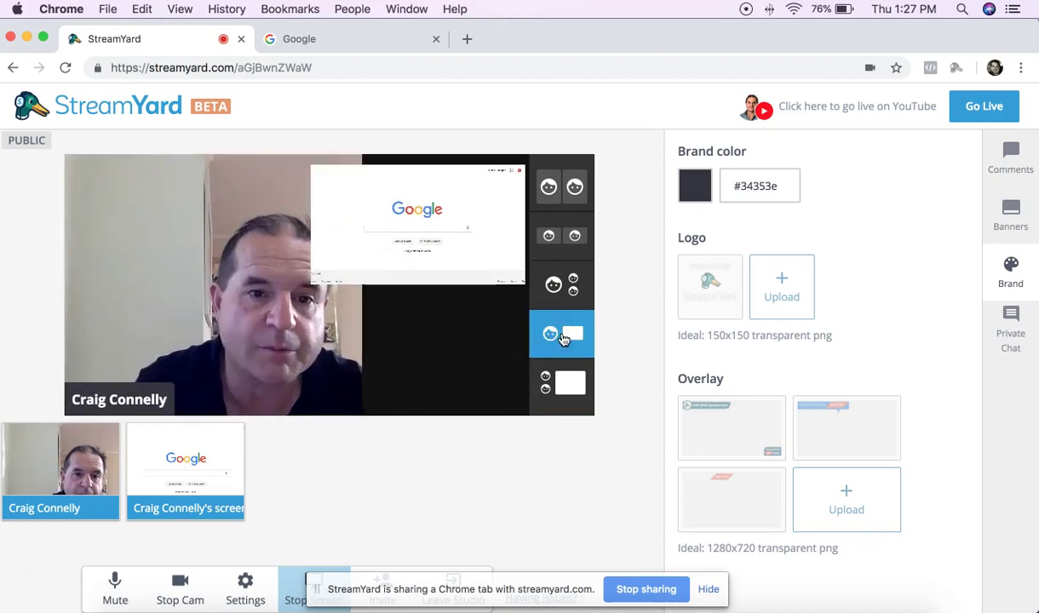
click(564, 387)
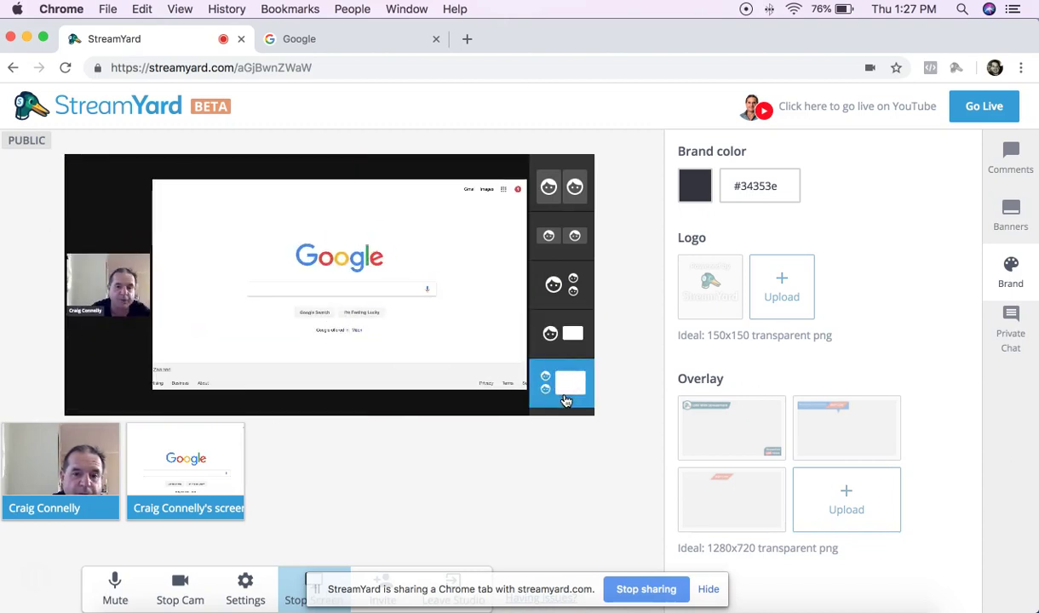
click(207, 477)
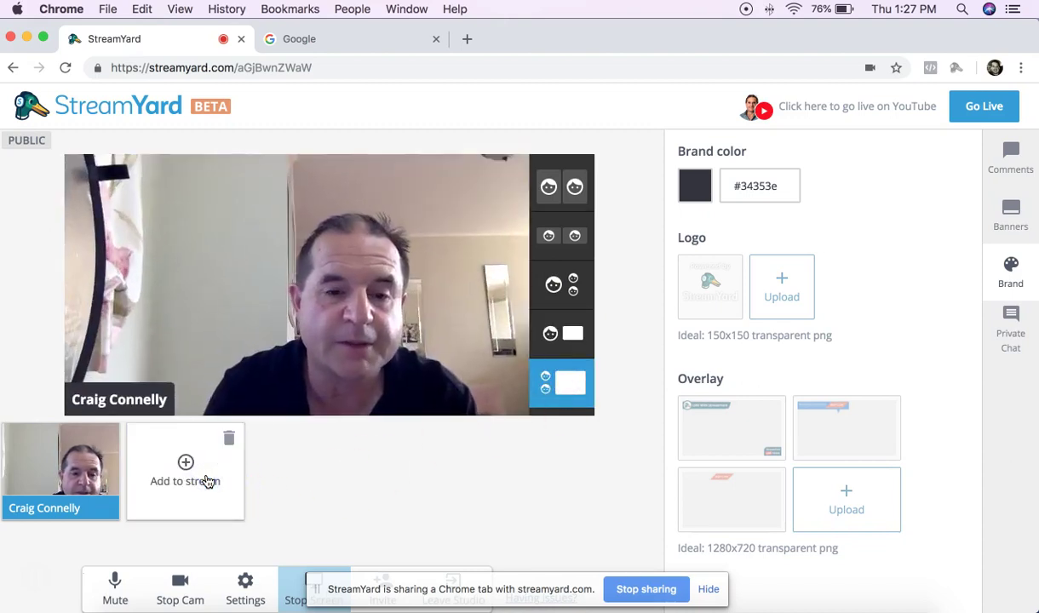
click(618, 586)
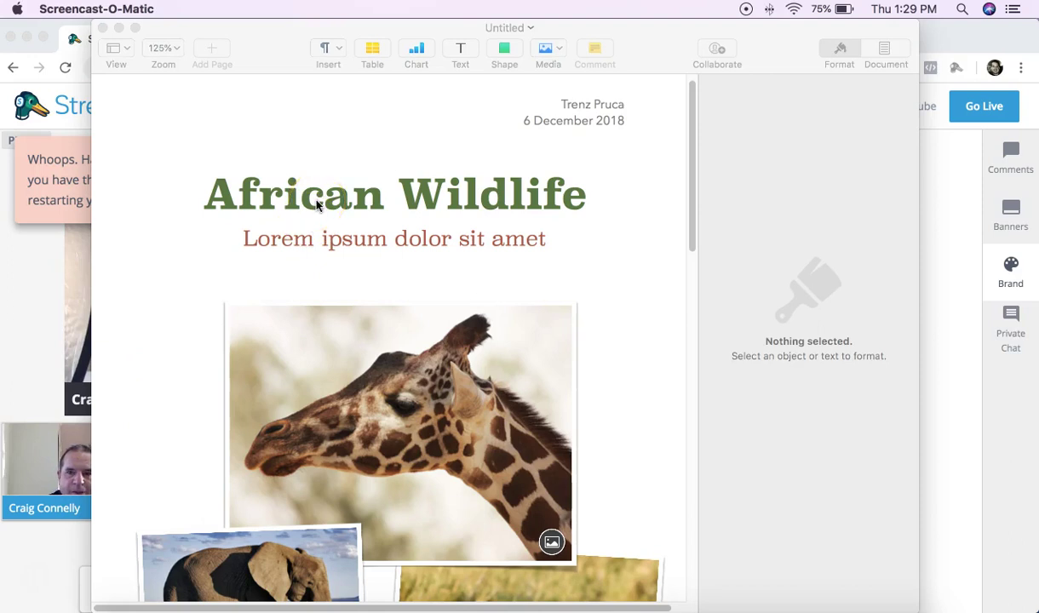
Share the 'Untitled' Pages application window and add it to the stream on stage.
click(215, 139)
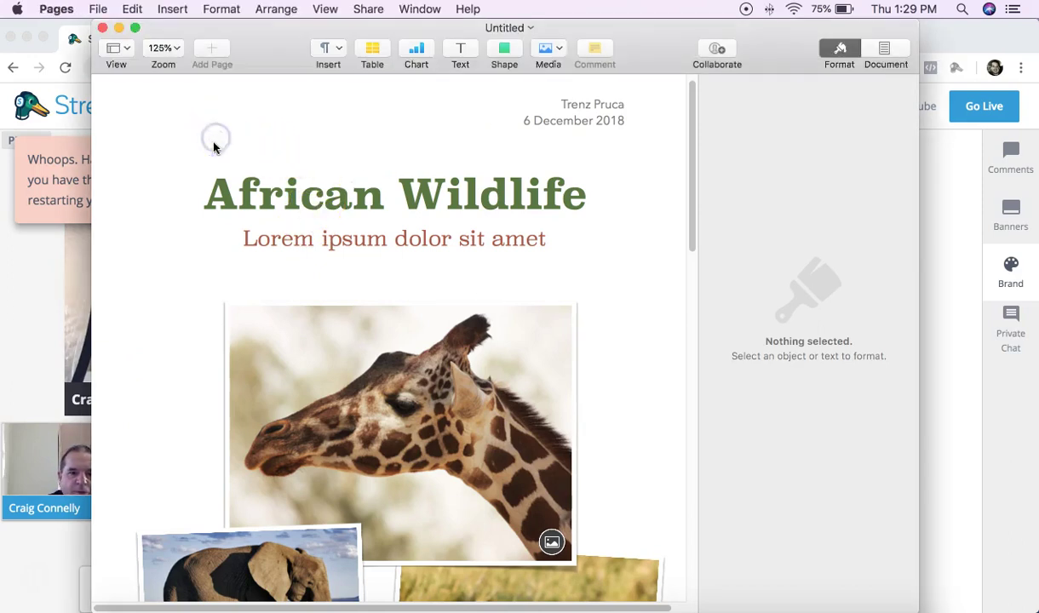
click(11, 404)
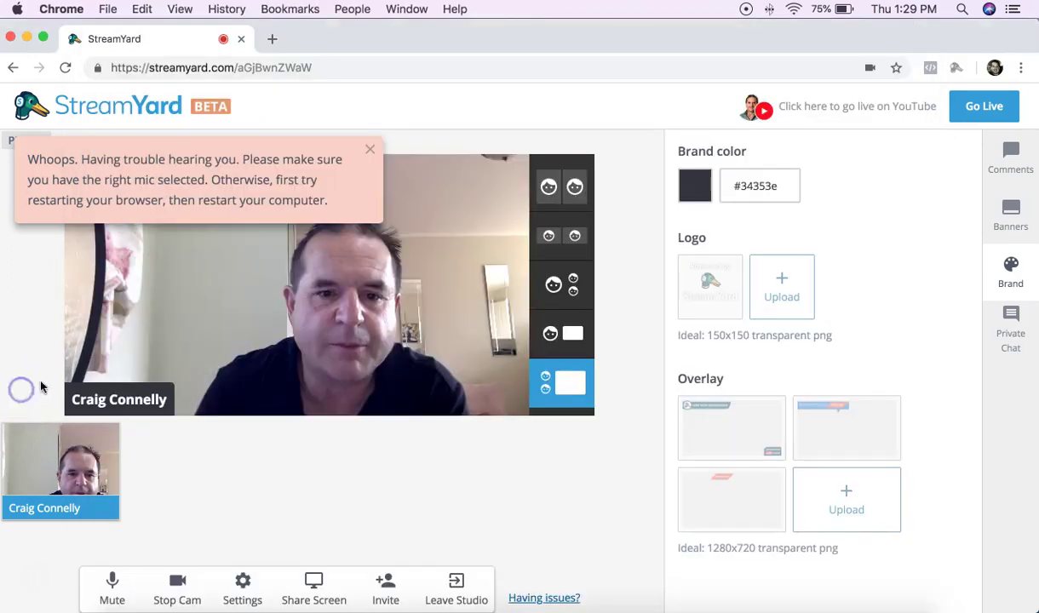
click(312, 582)
click(564, 143)
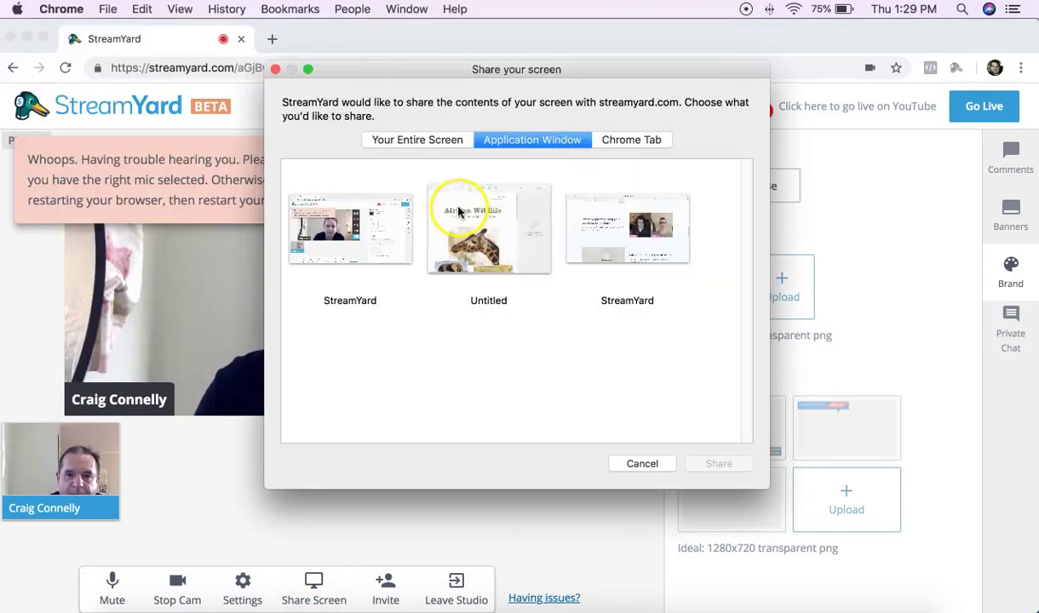
click(458, 210)
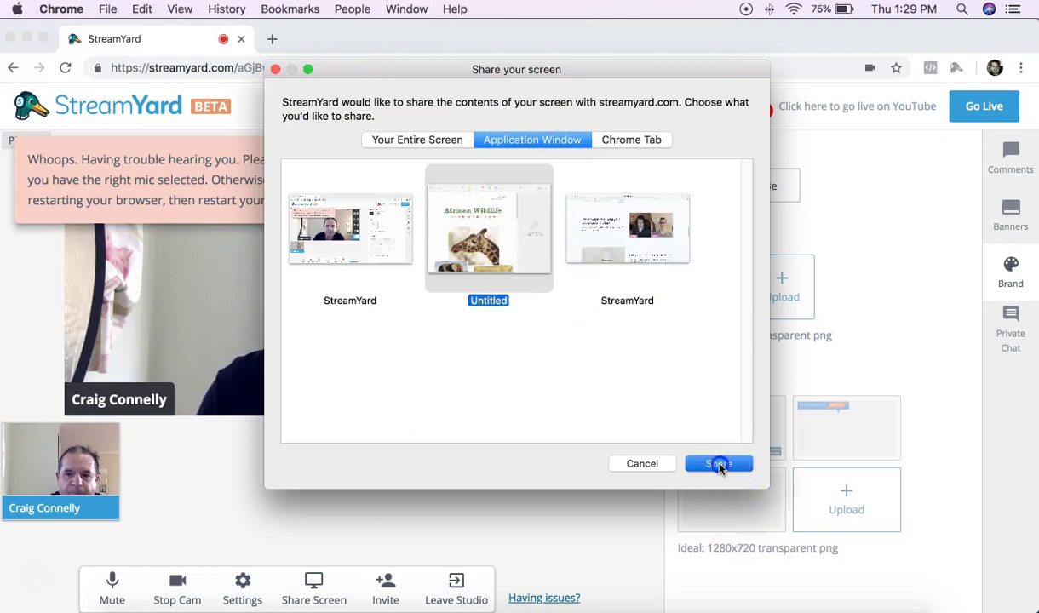
click(718, 463)
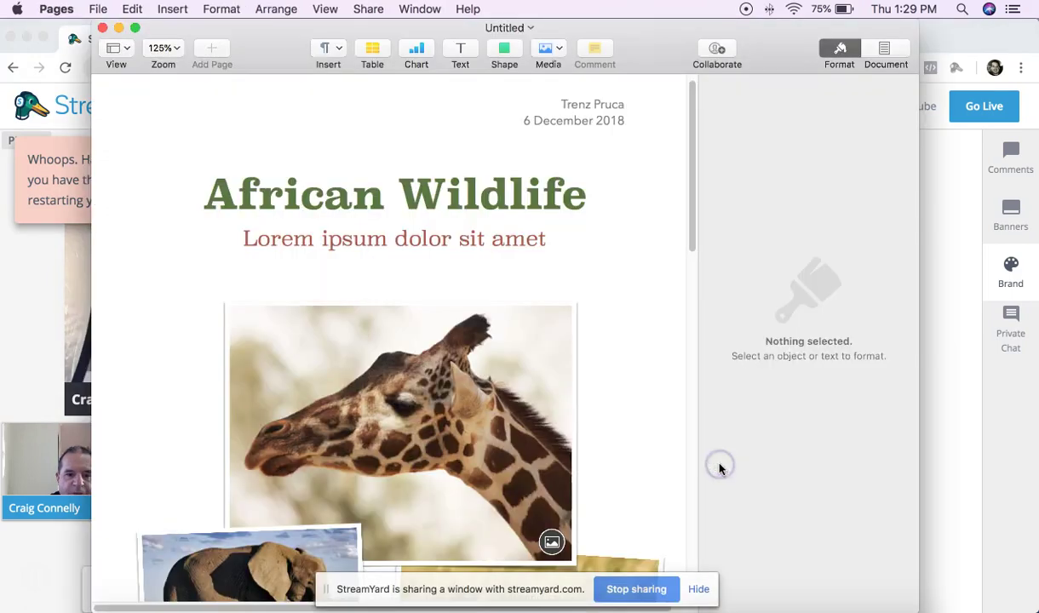
click(42, 540)
click(189, 465)
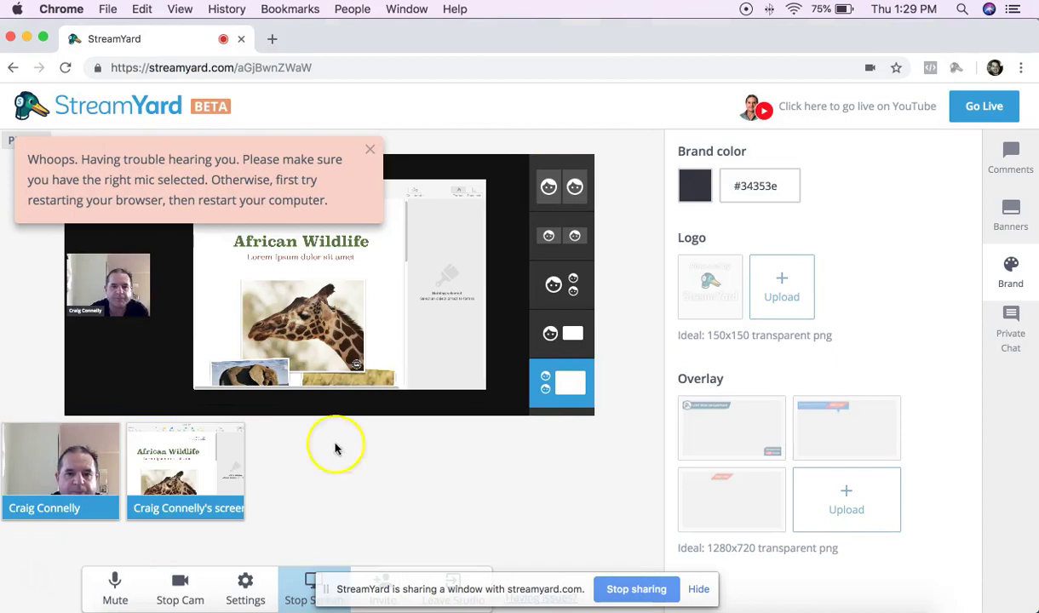
Put the shared African Wildlife Pages window on stage, remove the camera, and dismiss the microphone warning.
click(572, 338)
click(569, 389)
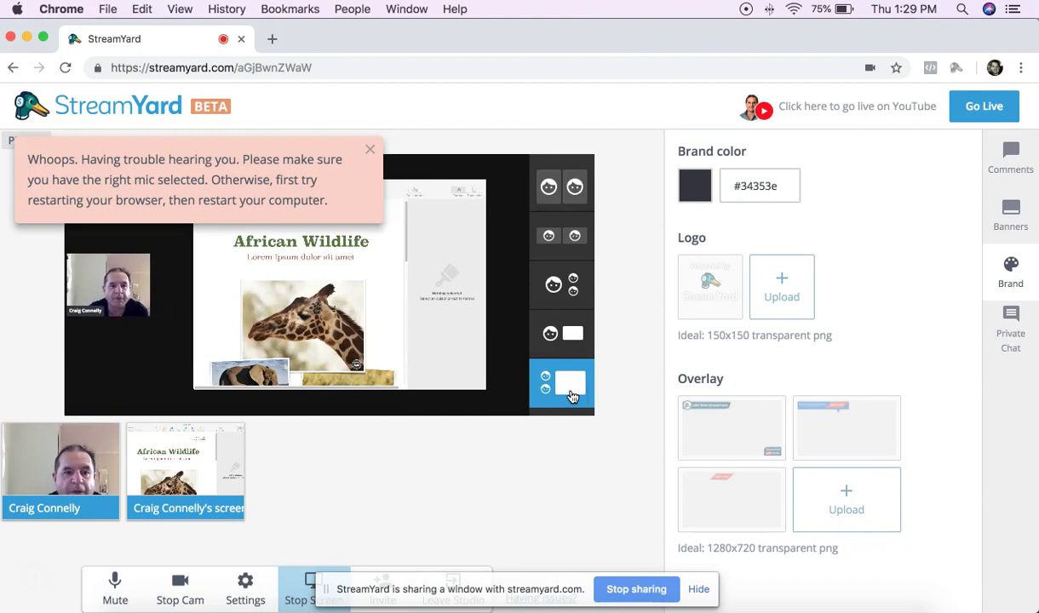
click(56, 466)
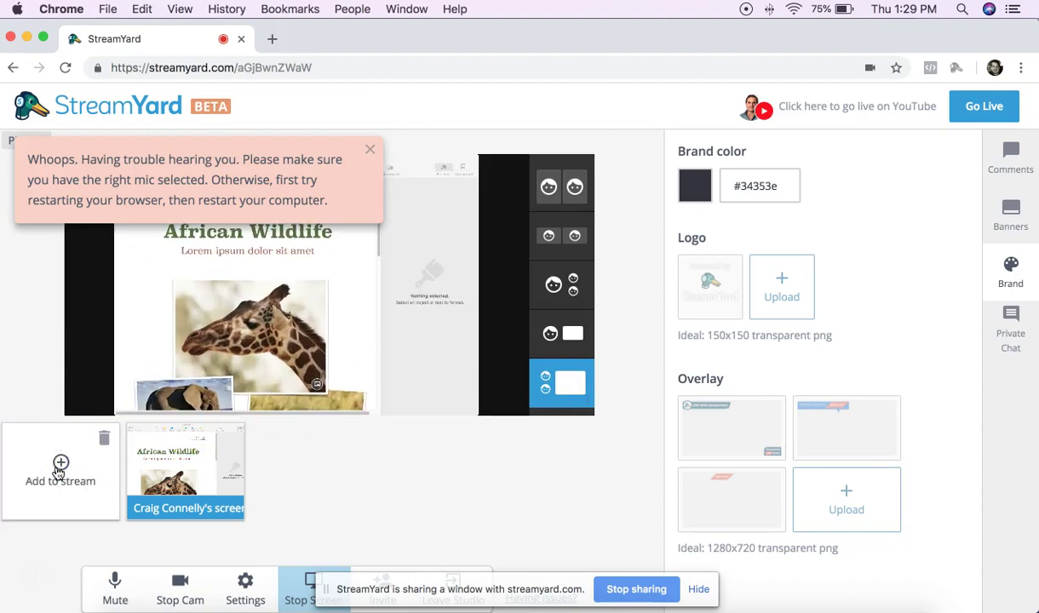
click(279, 169)
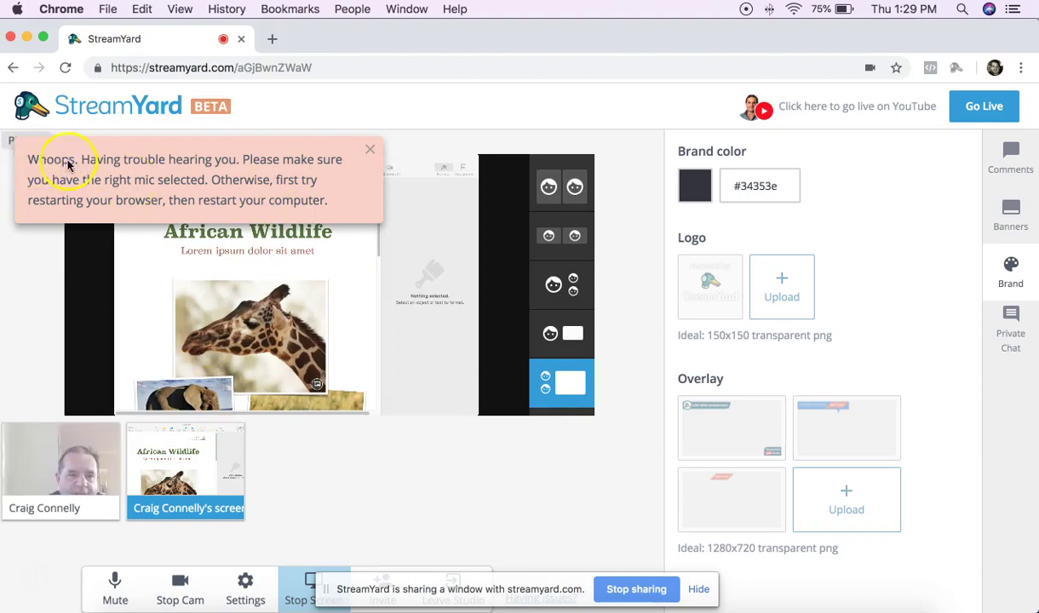
click(370, 150)
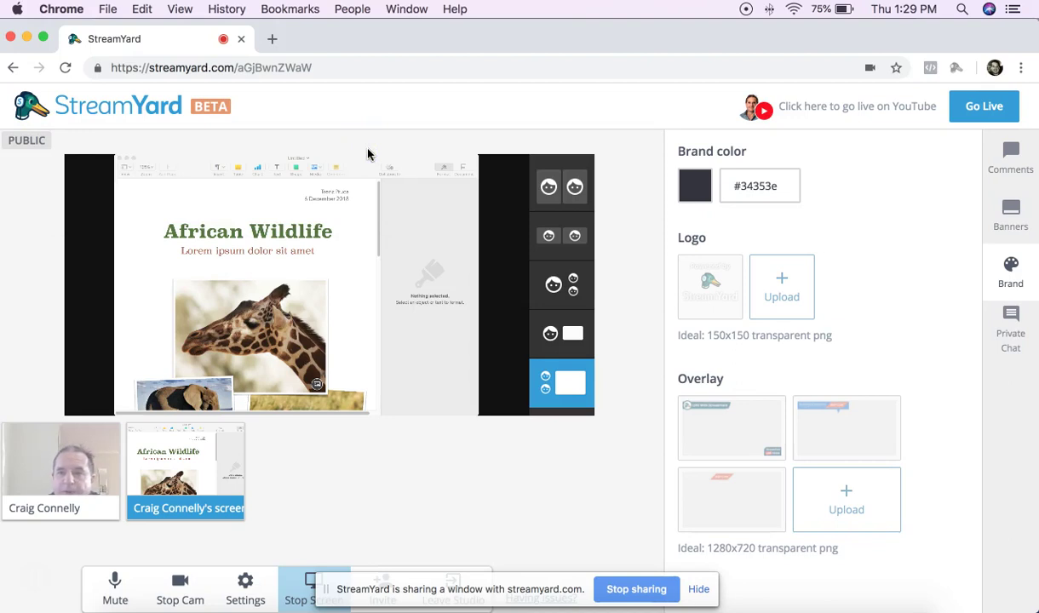
Try a blue brand colour, then bring the camera back on stage in place of the Pages window.
click(696, 186)
click(749, 285)
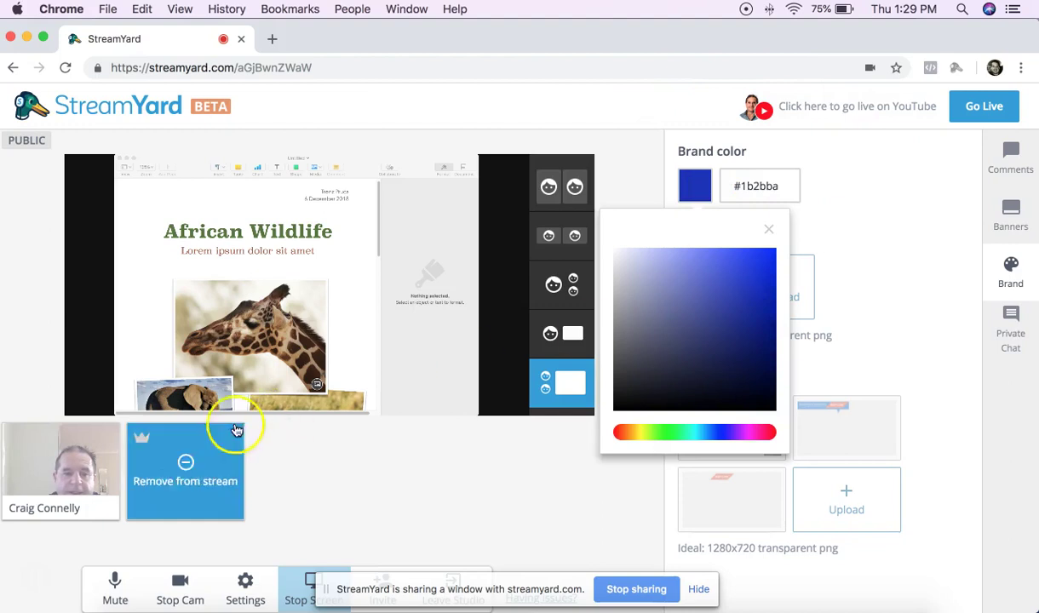
click(89, 453)
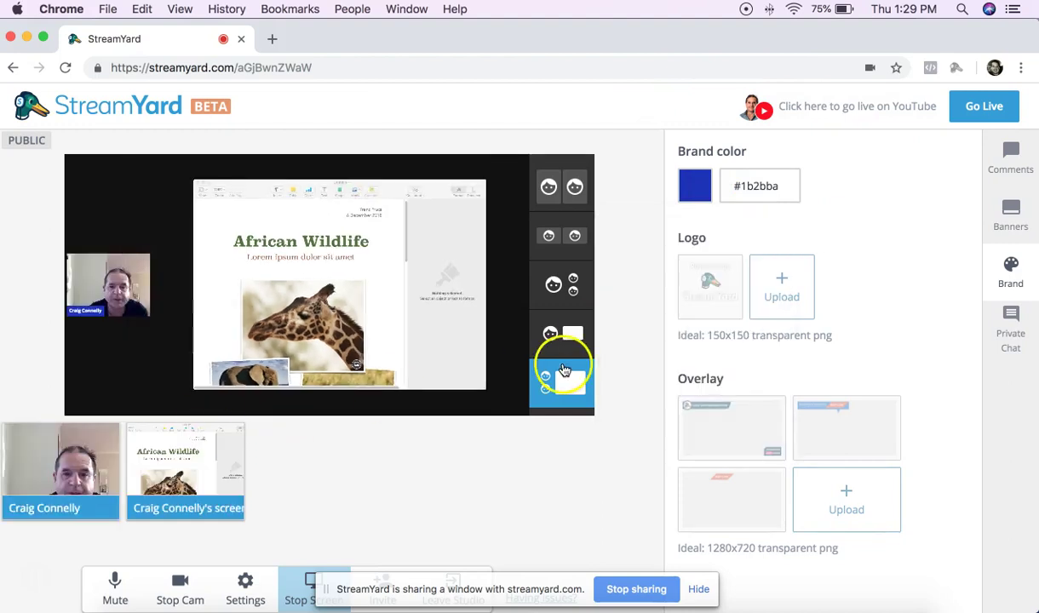
click(210, 491)
Set the brand colour to grey #6a6b7c and stop sharing the Pages window.
click(696, 190)
drag(657, 389, 638, 331)
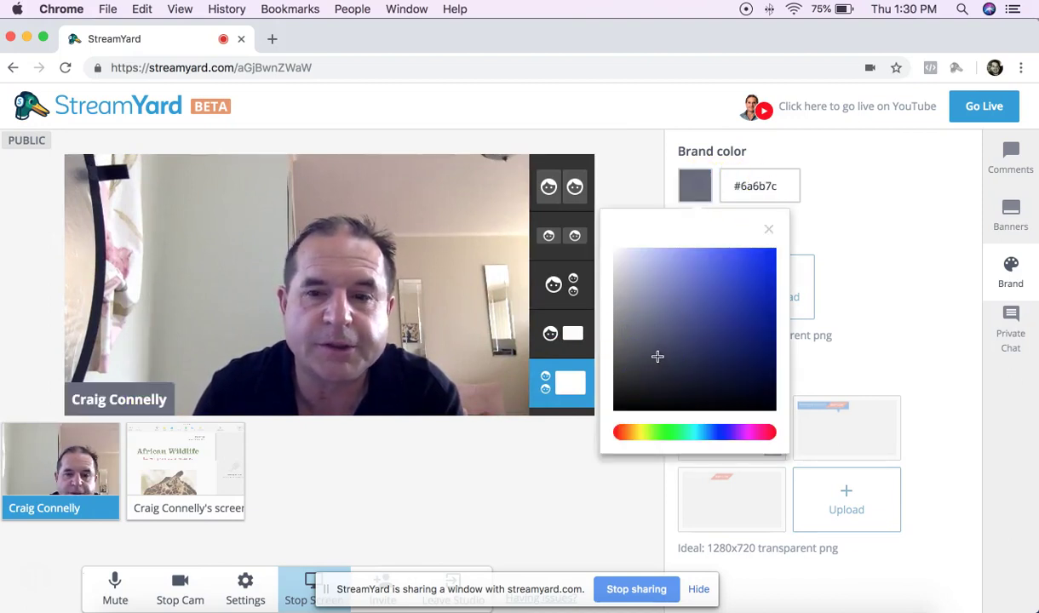
click(888, 221)
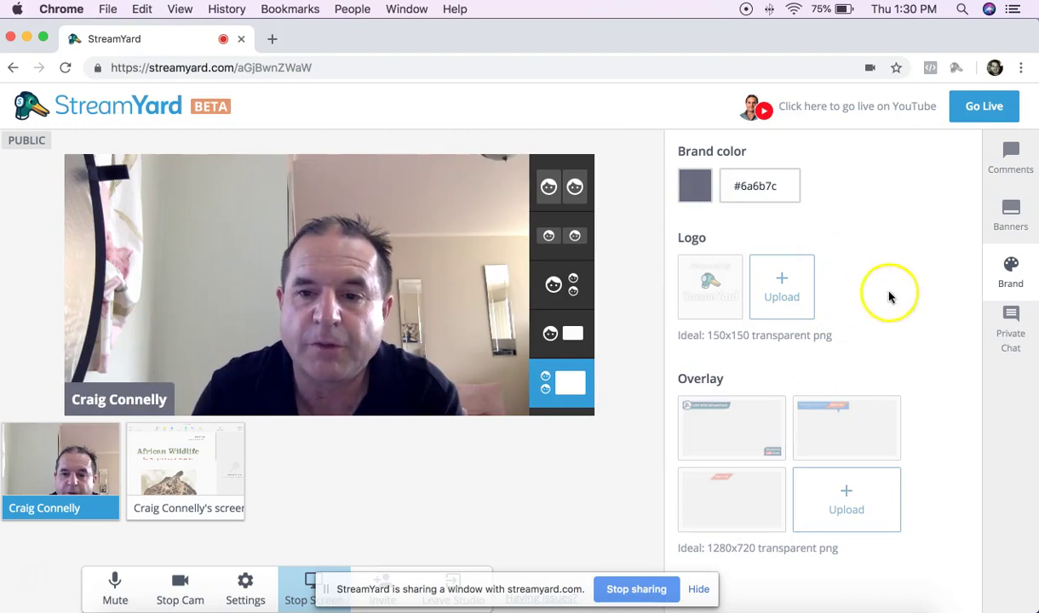
click(649, 589)
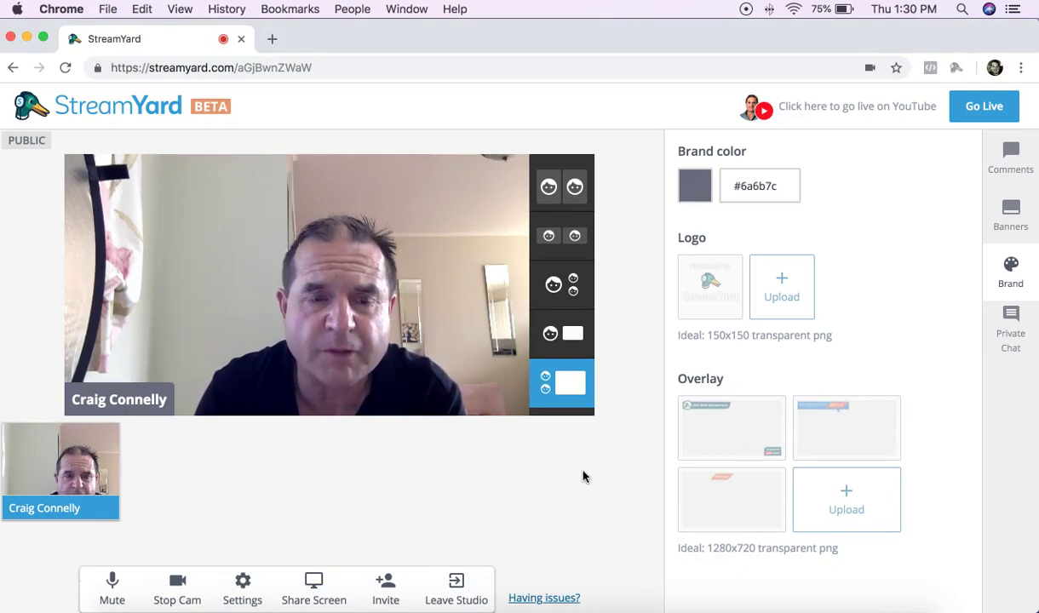
click(859, 126)
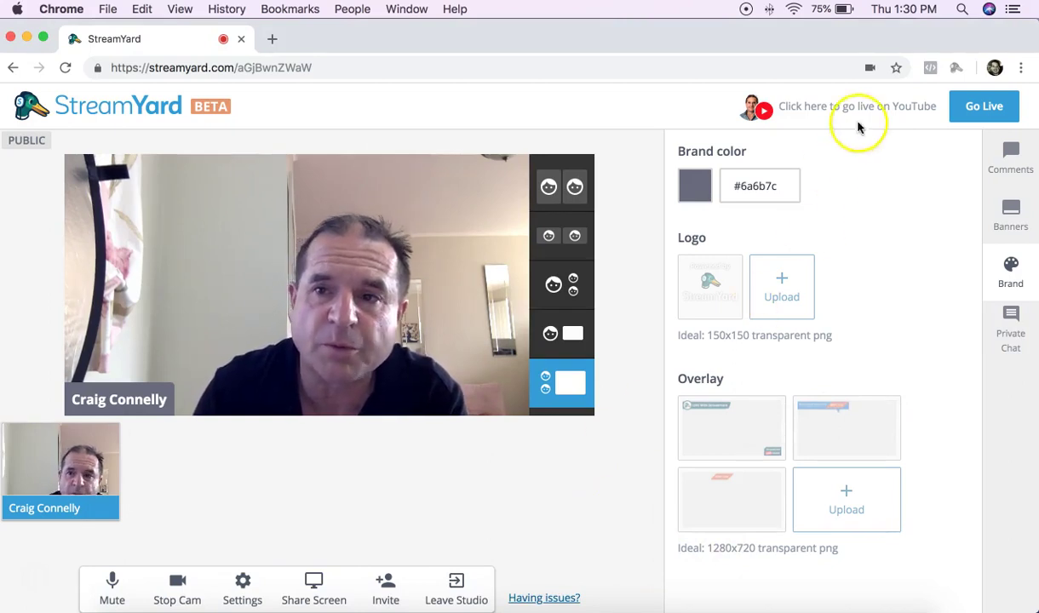
click(993, 113)
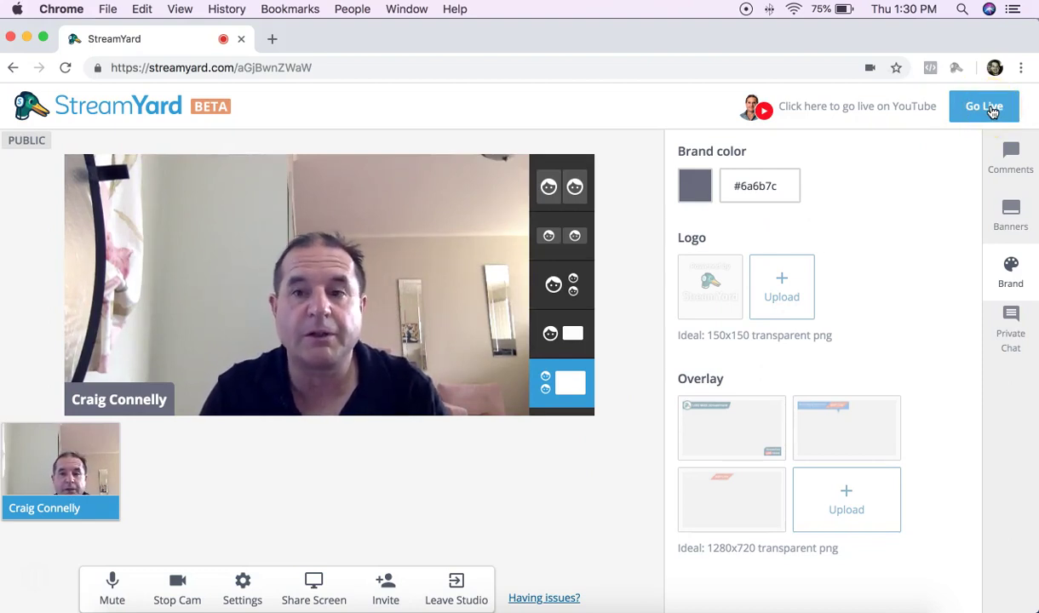